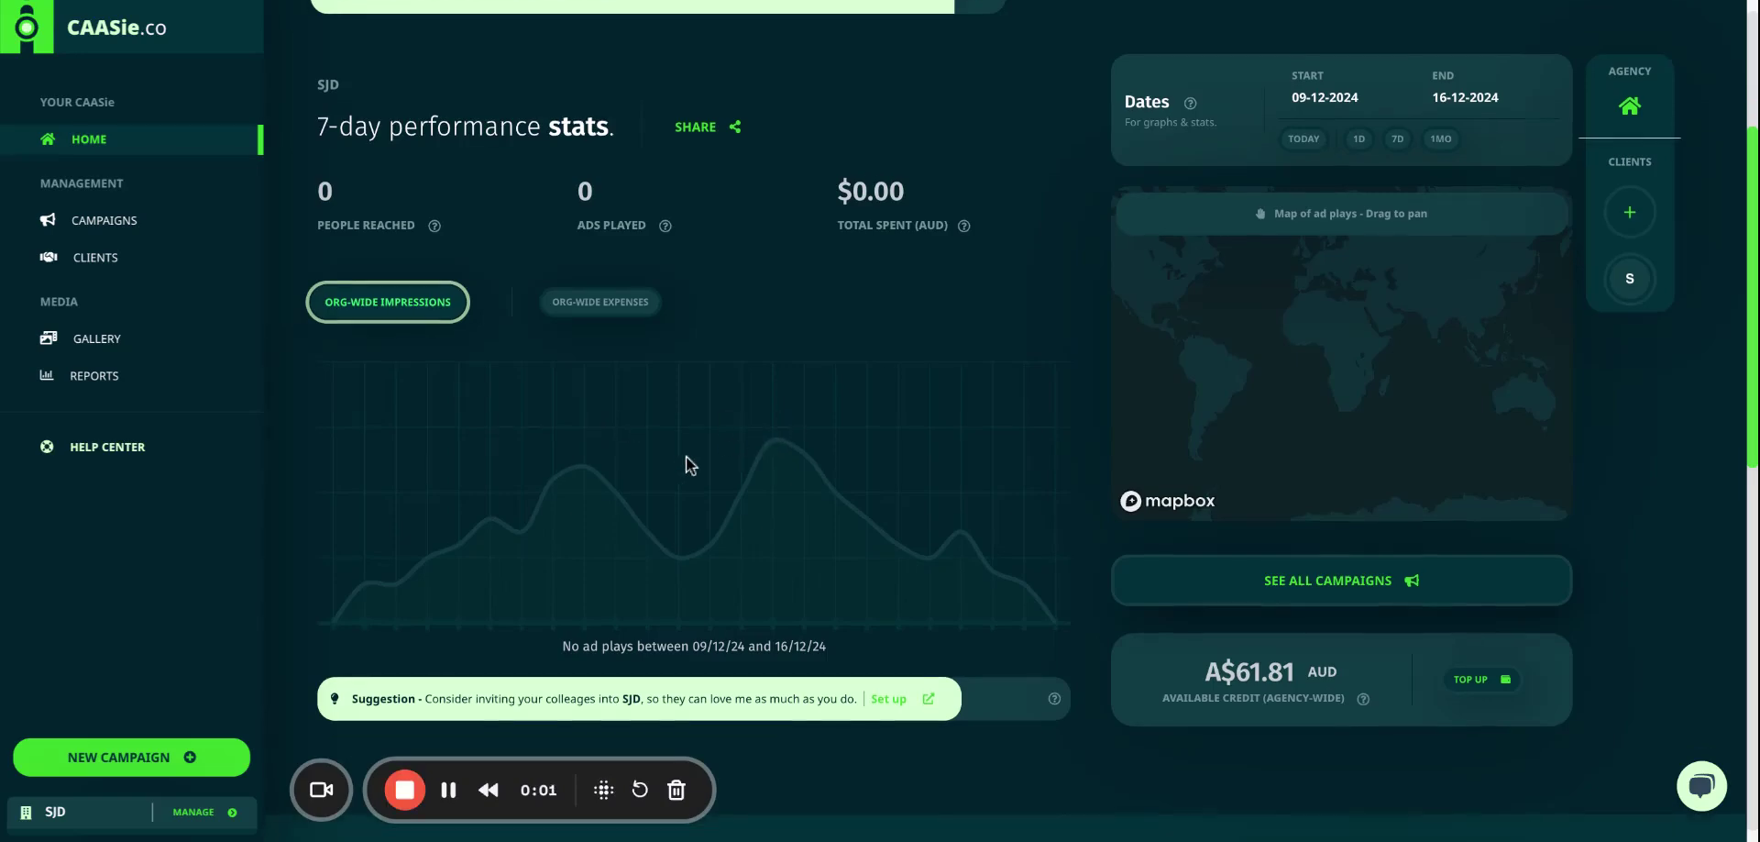
- Create a new campaign named 'Test' and save the name
scroll(686, 455, "up", 2)
scroll(688, 459, "down", 1)
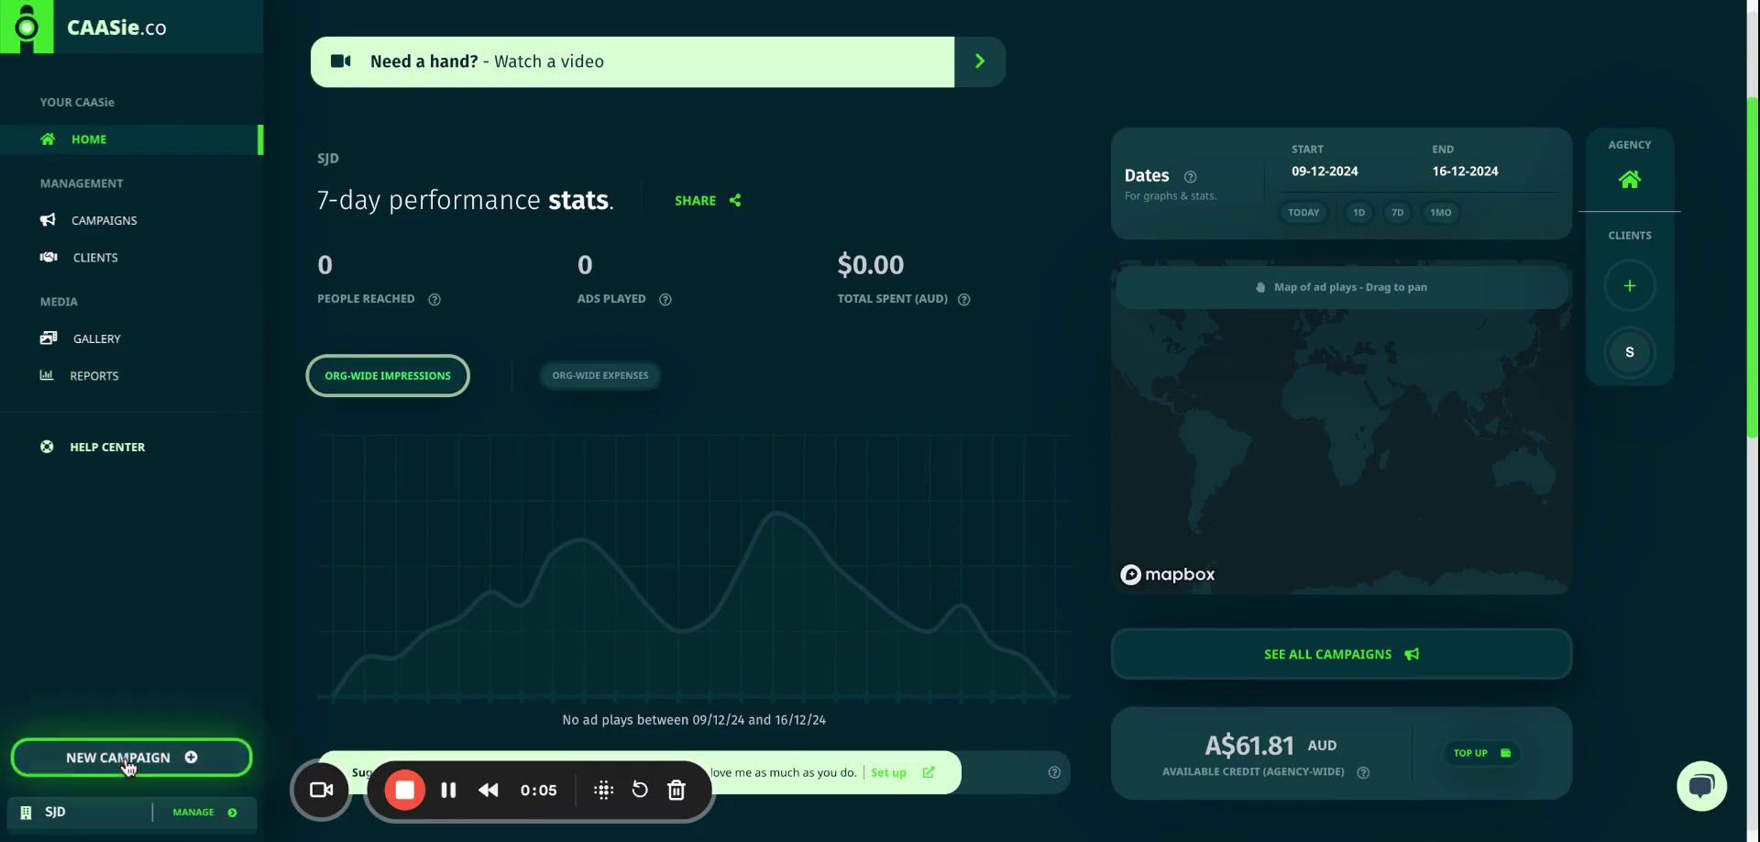
left_click(126, 759)
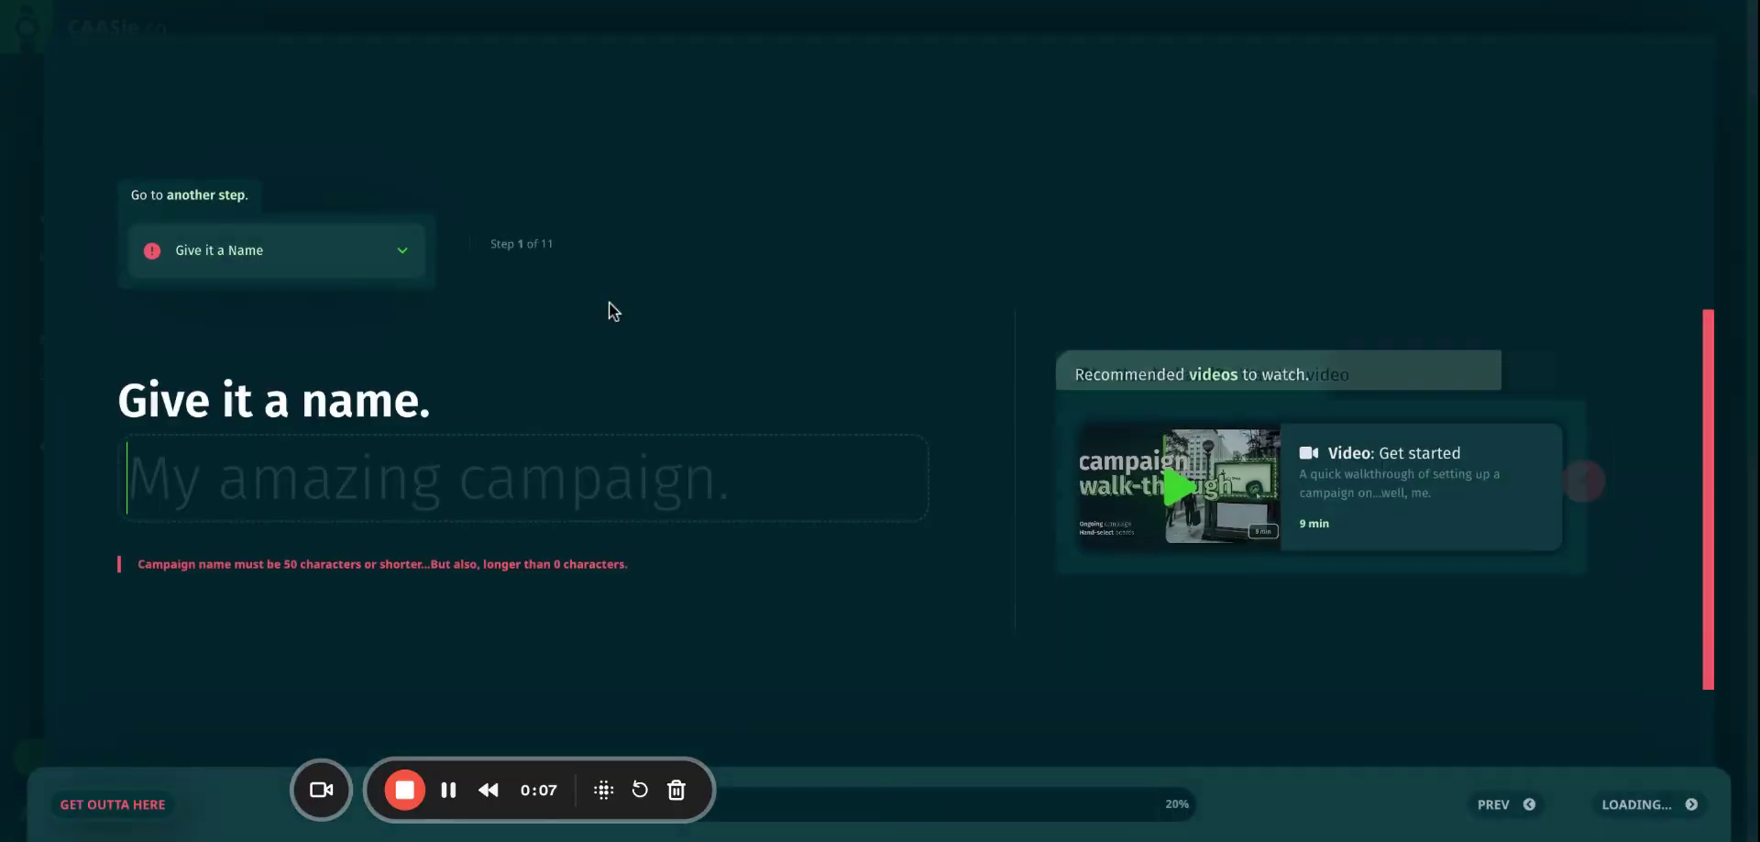
type("Test")
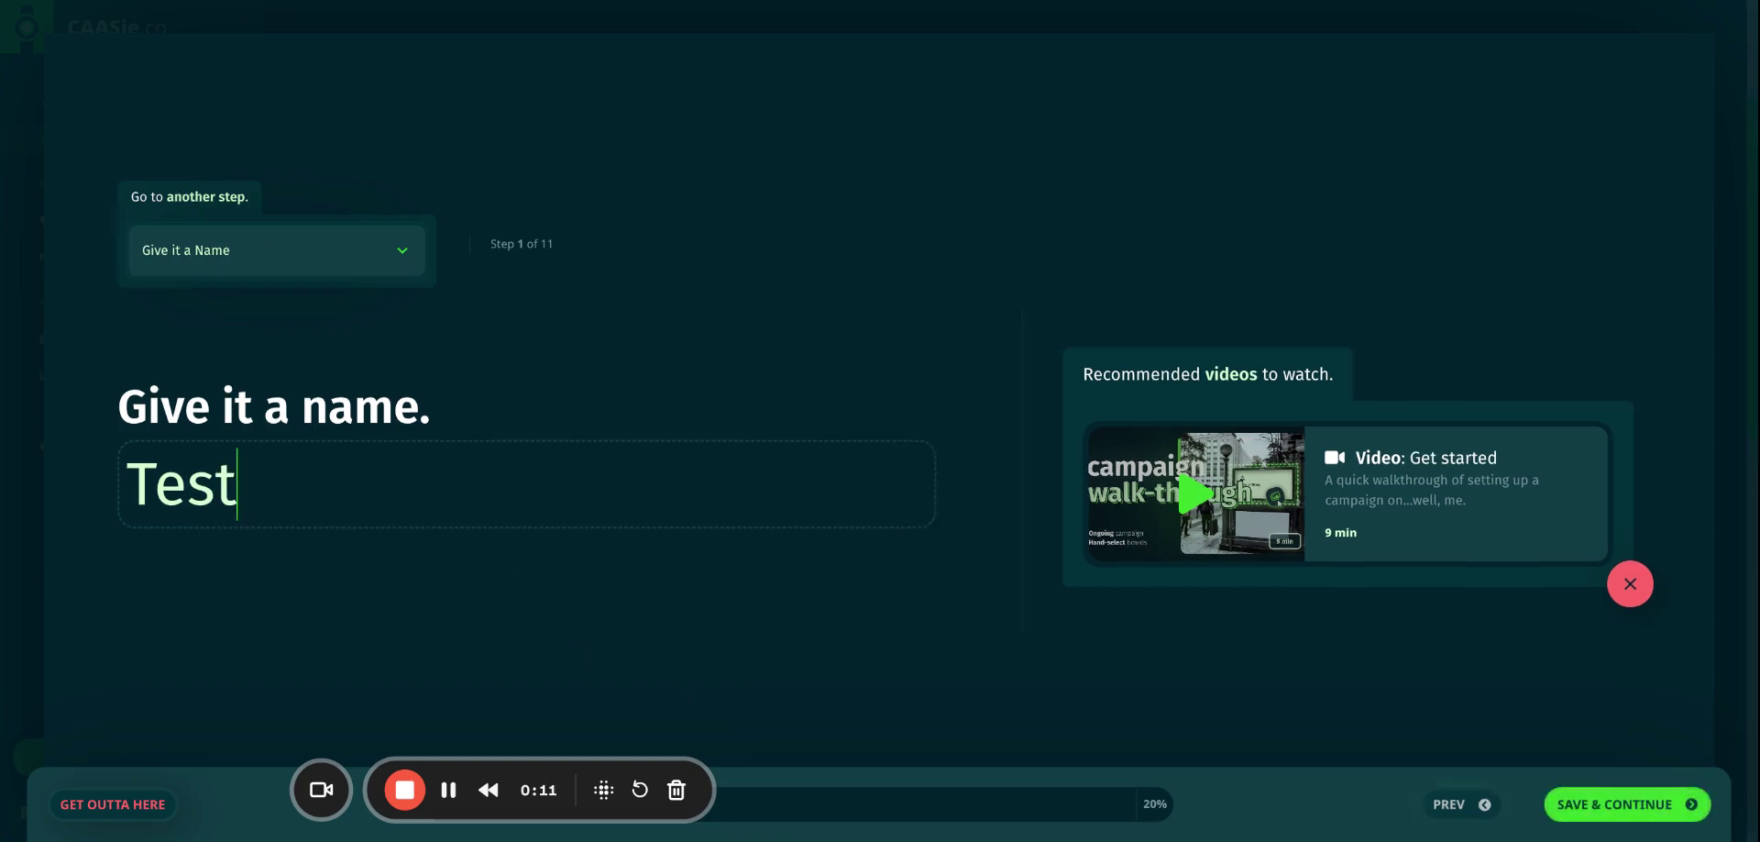
key("Return")
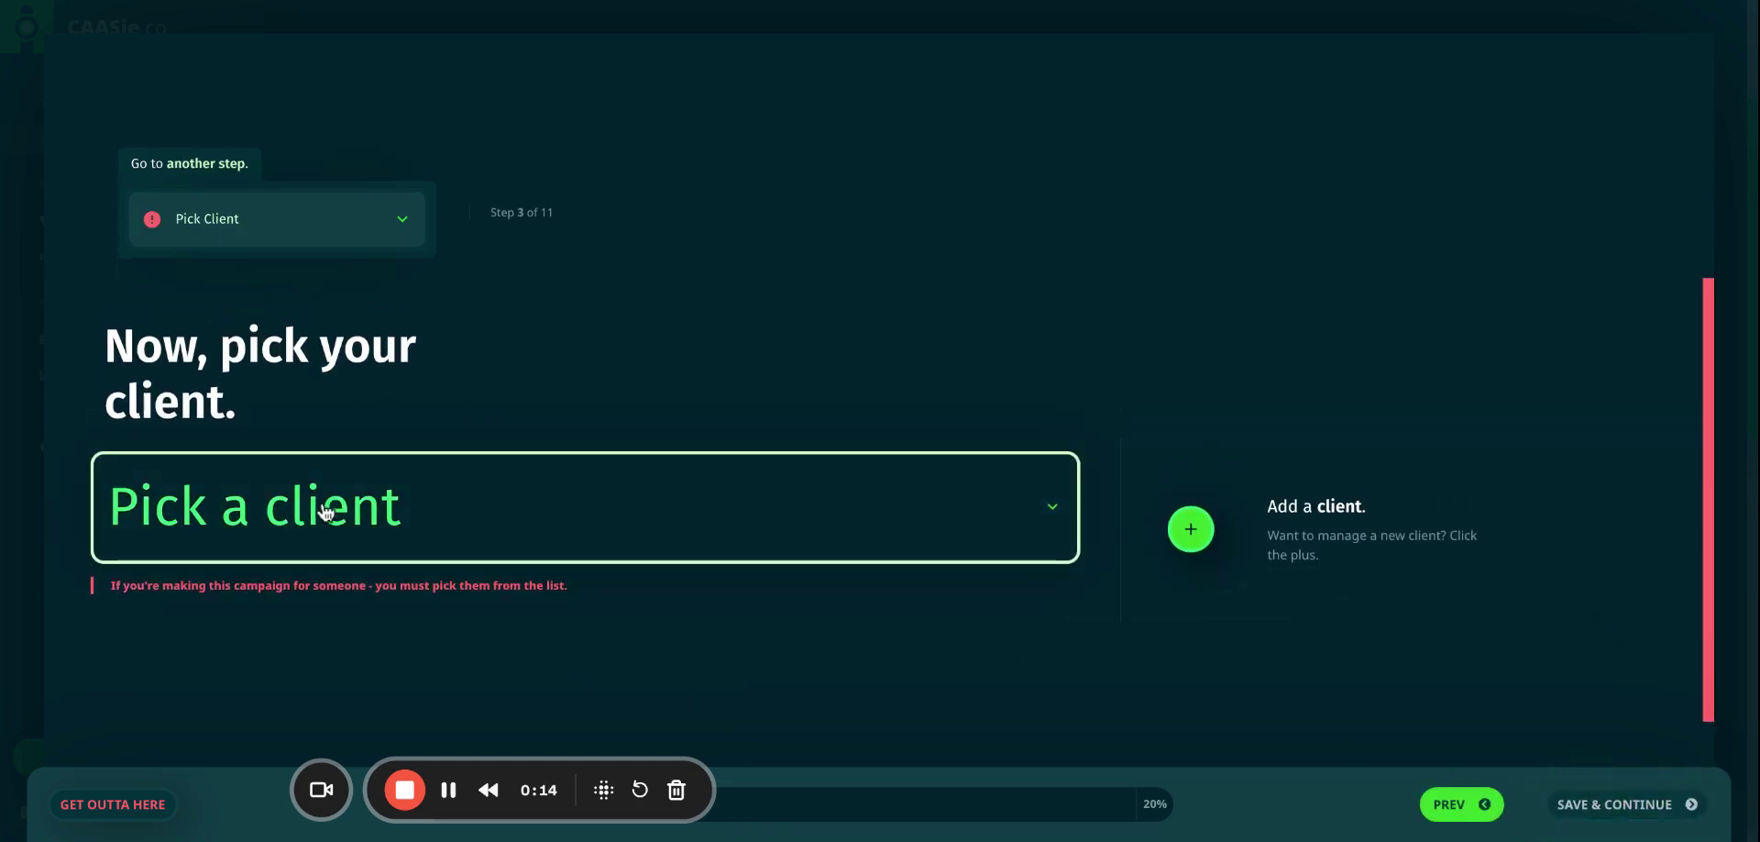
- Pick Synctum from the client list and save the choice
left_click(326, 511)
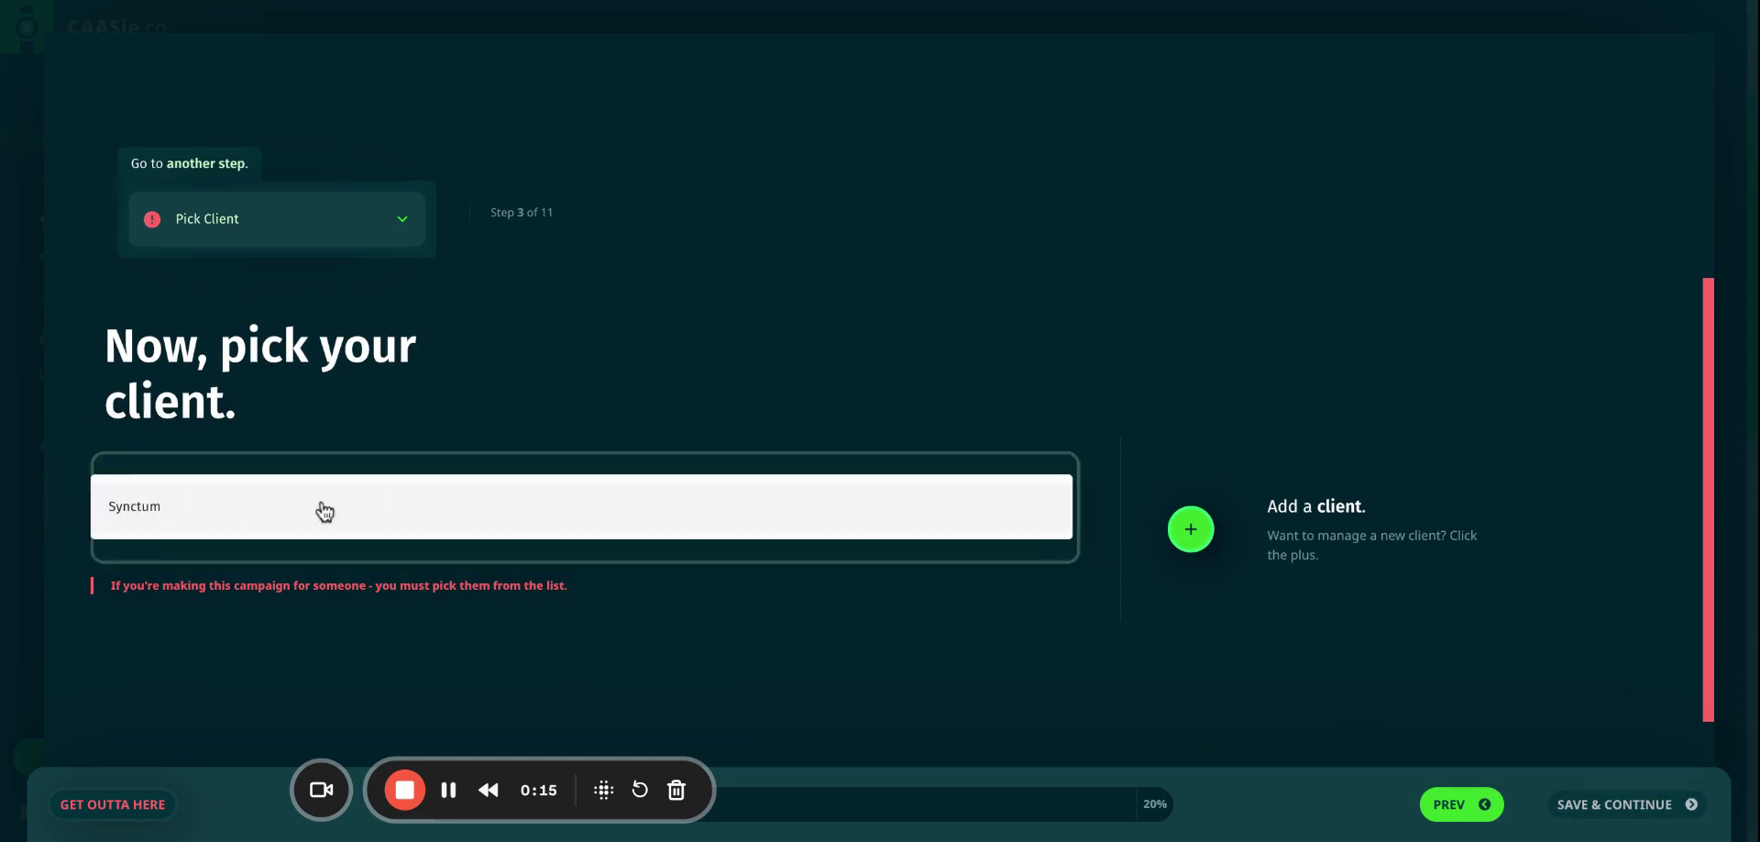
left_click(129, 512)
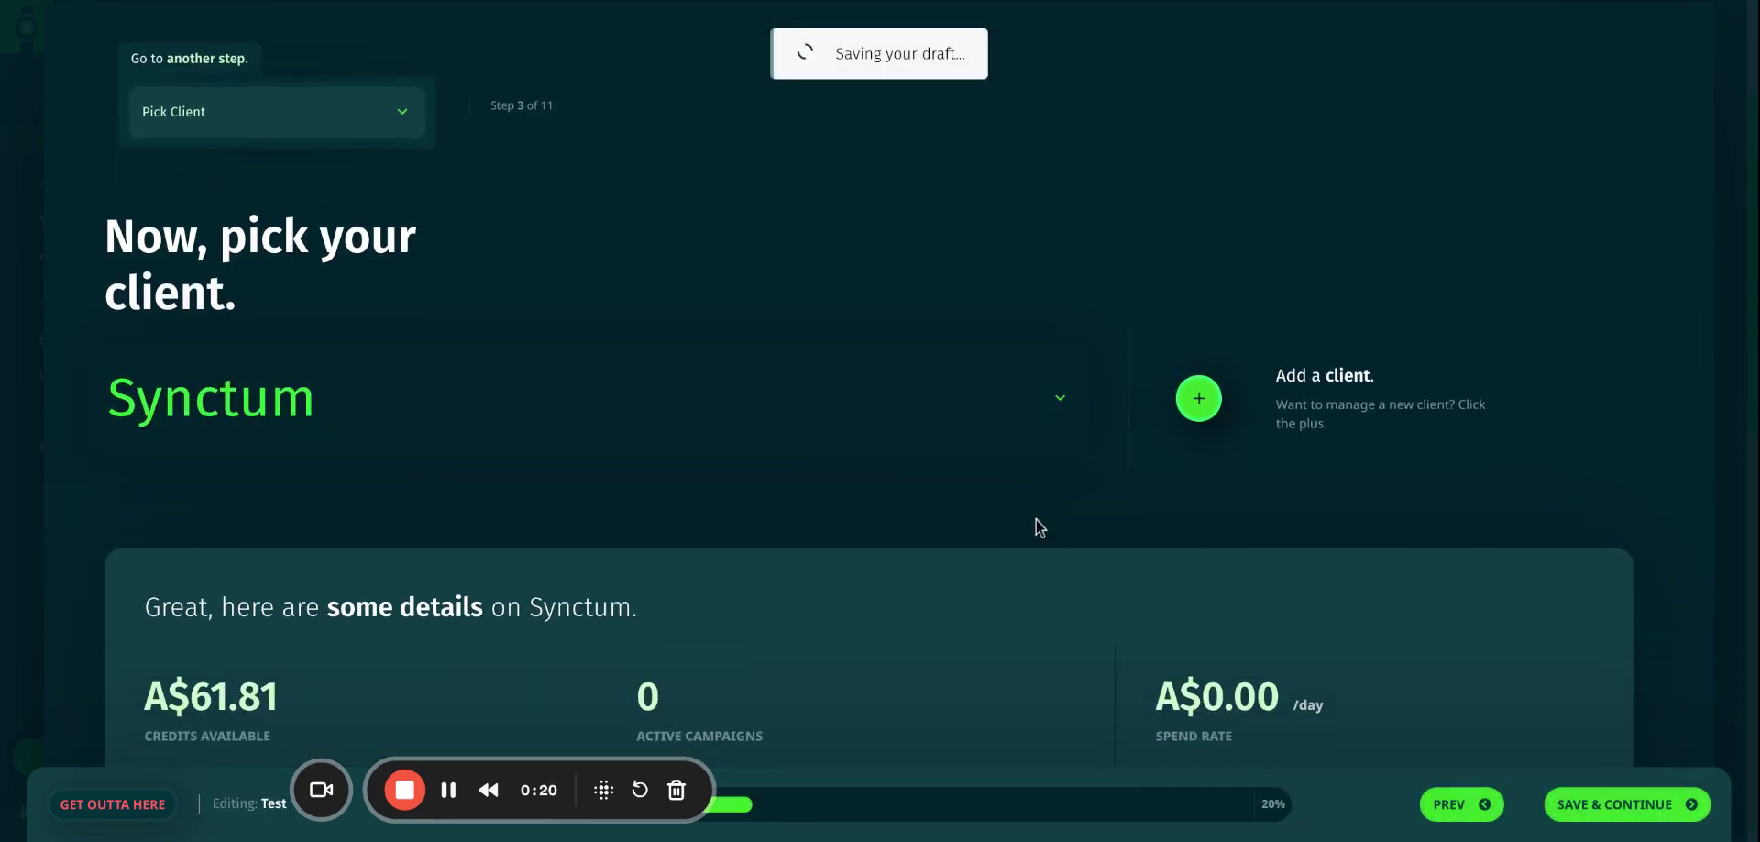
scroll(1036, 519, "down", 2)
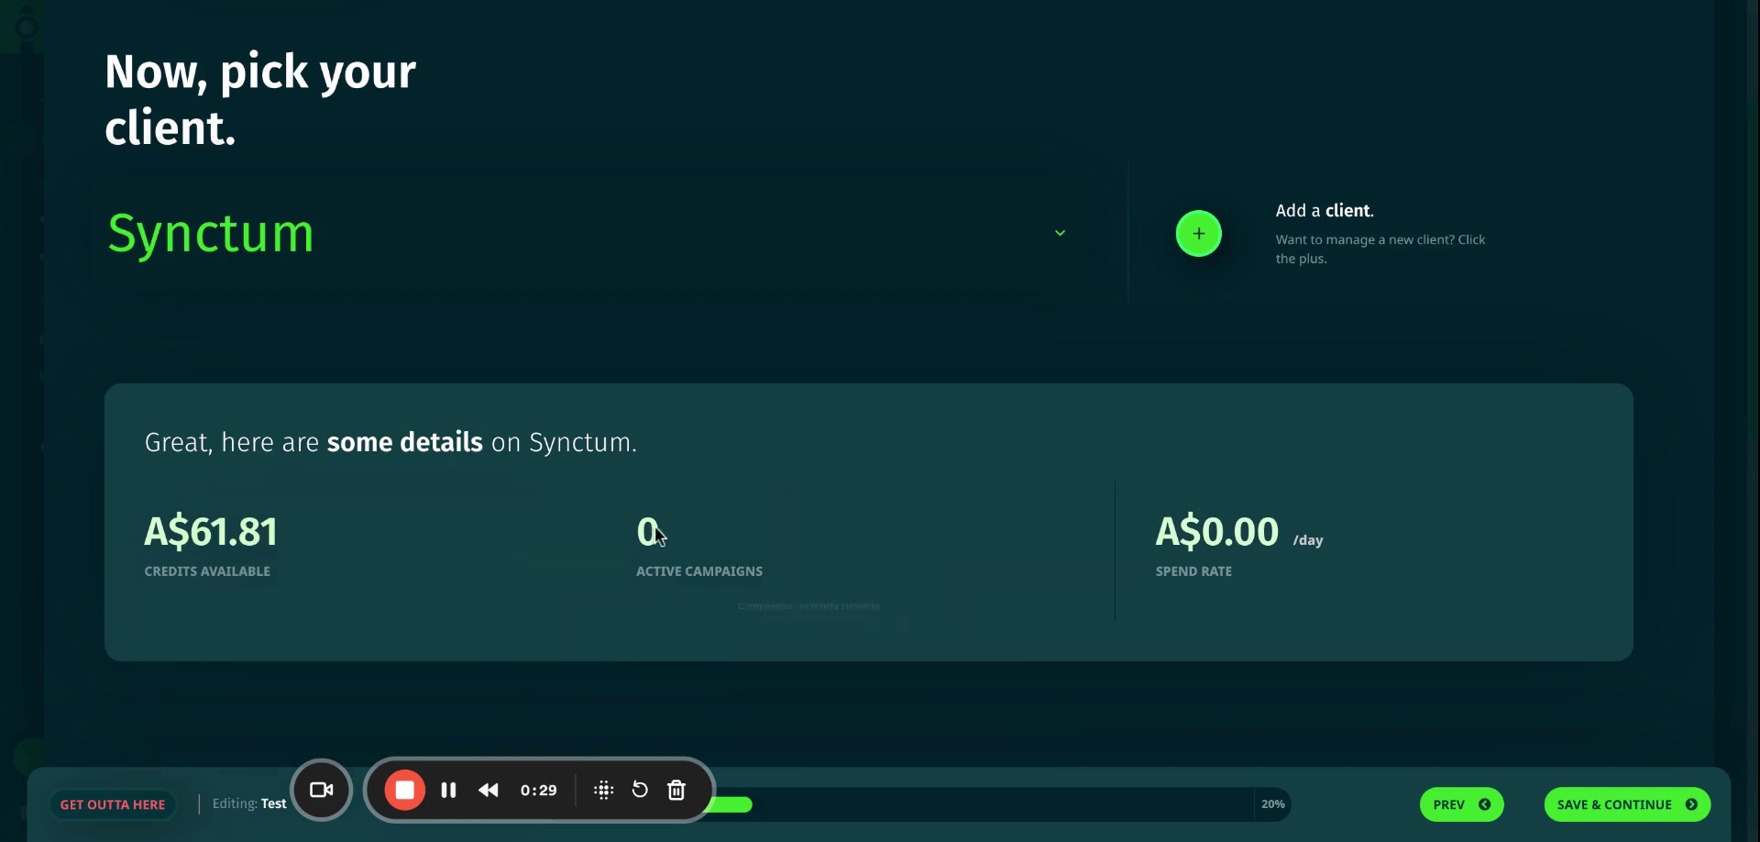
mouse_move(1168, 530)
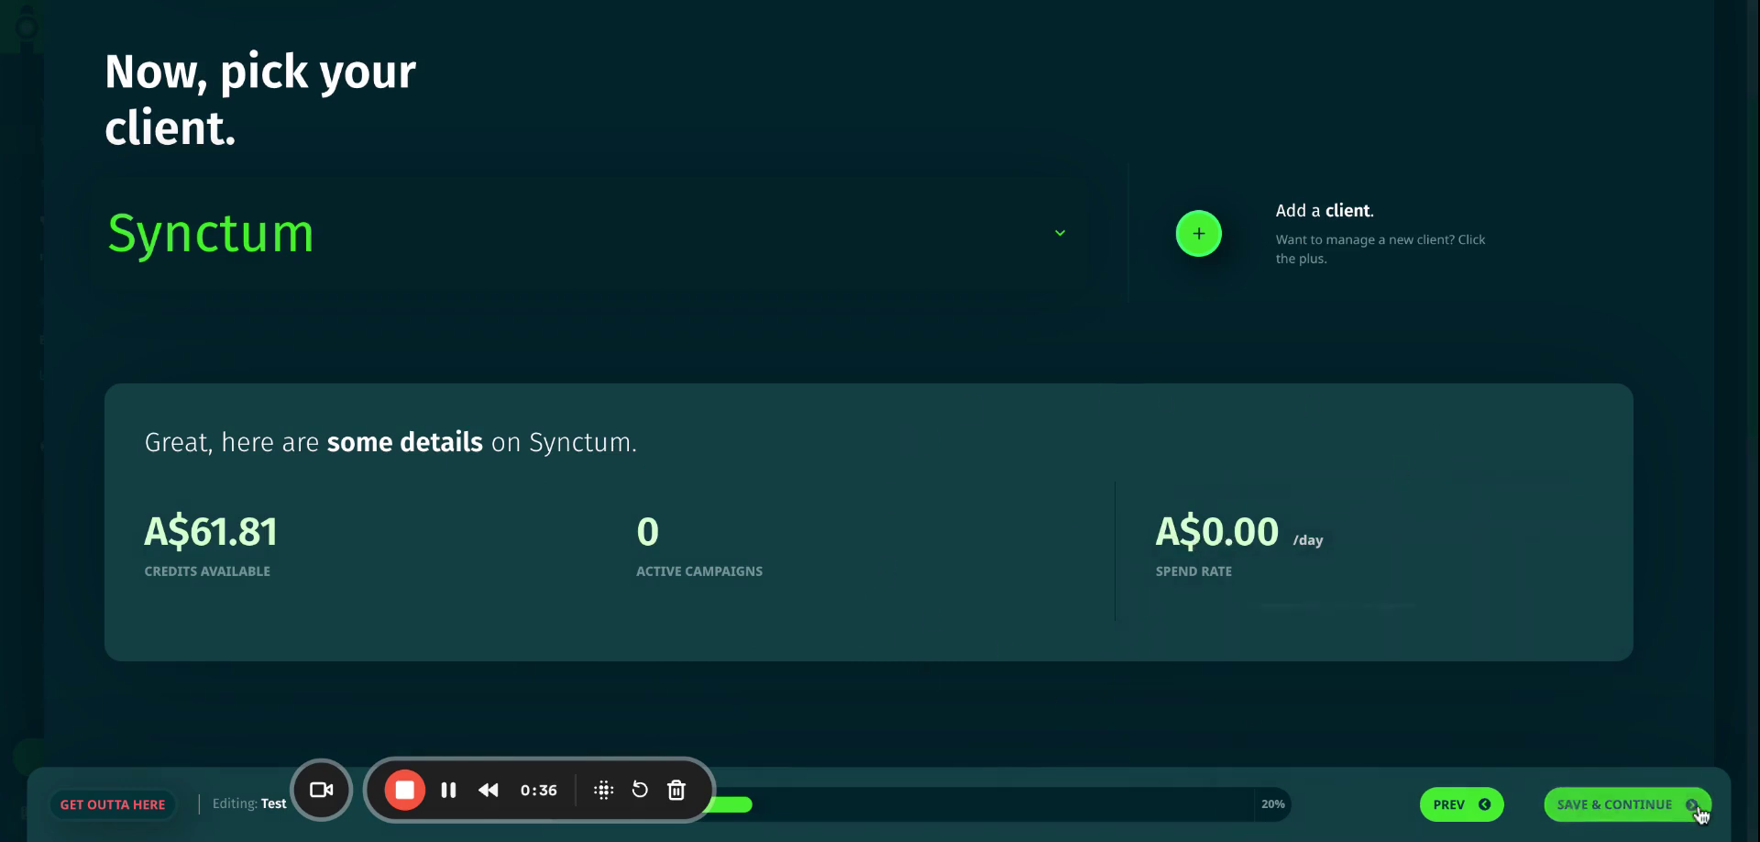
left_click(1607, 810)
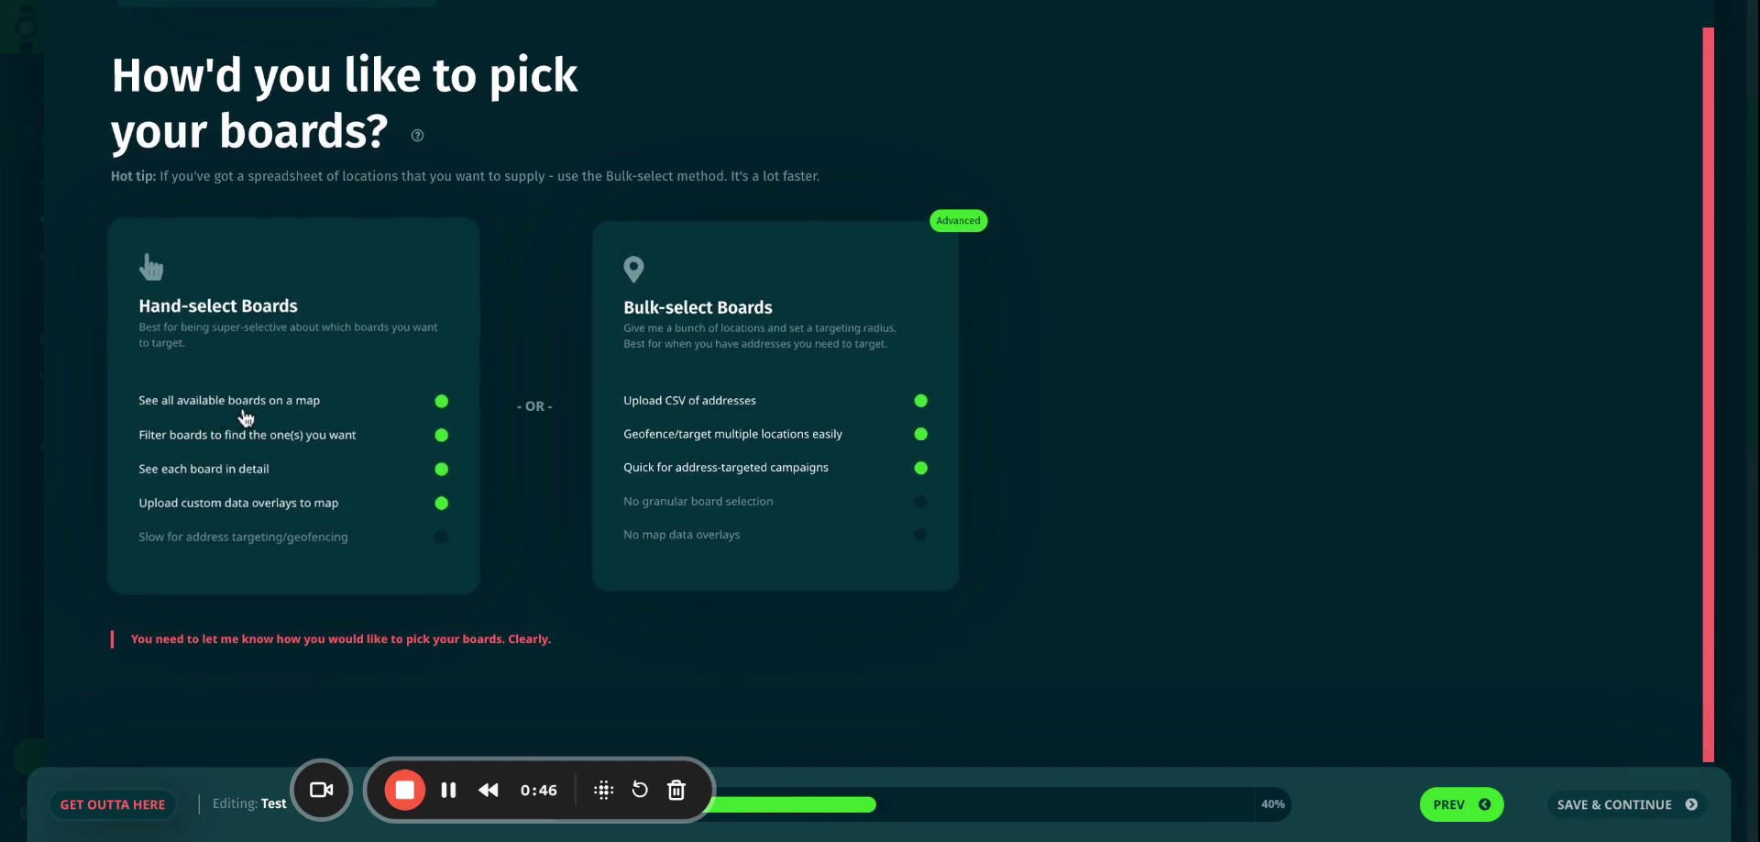
- Choose the Hand-select Boards option so boards are picked on a map
left_click(246, 419)
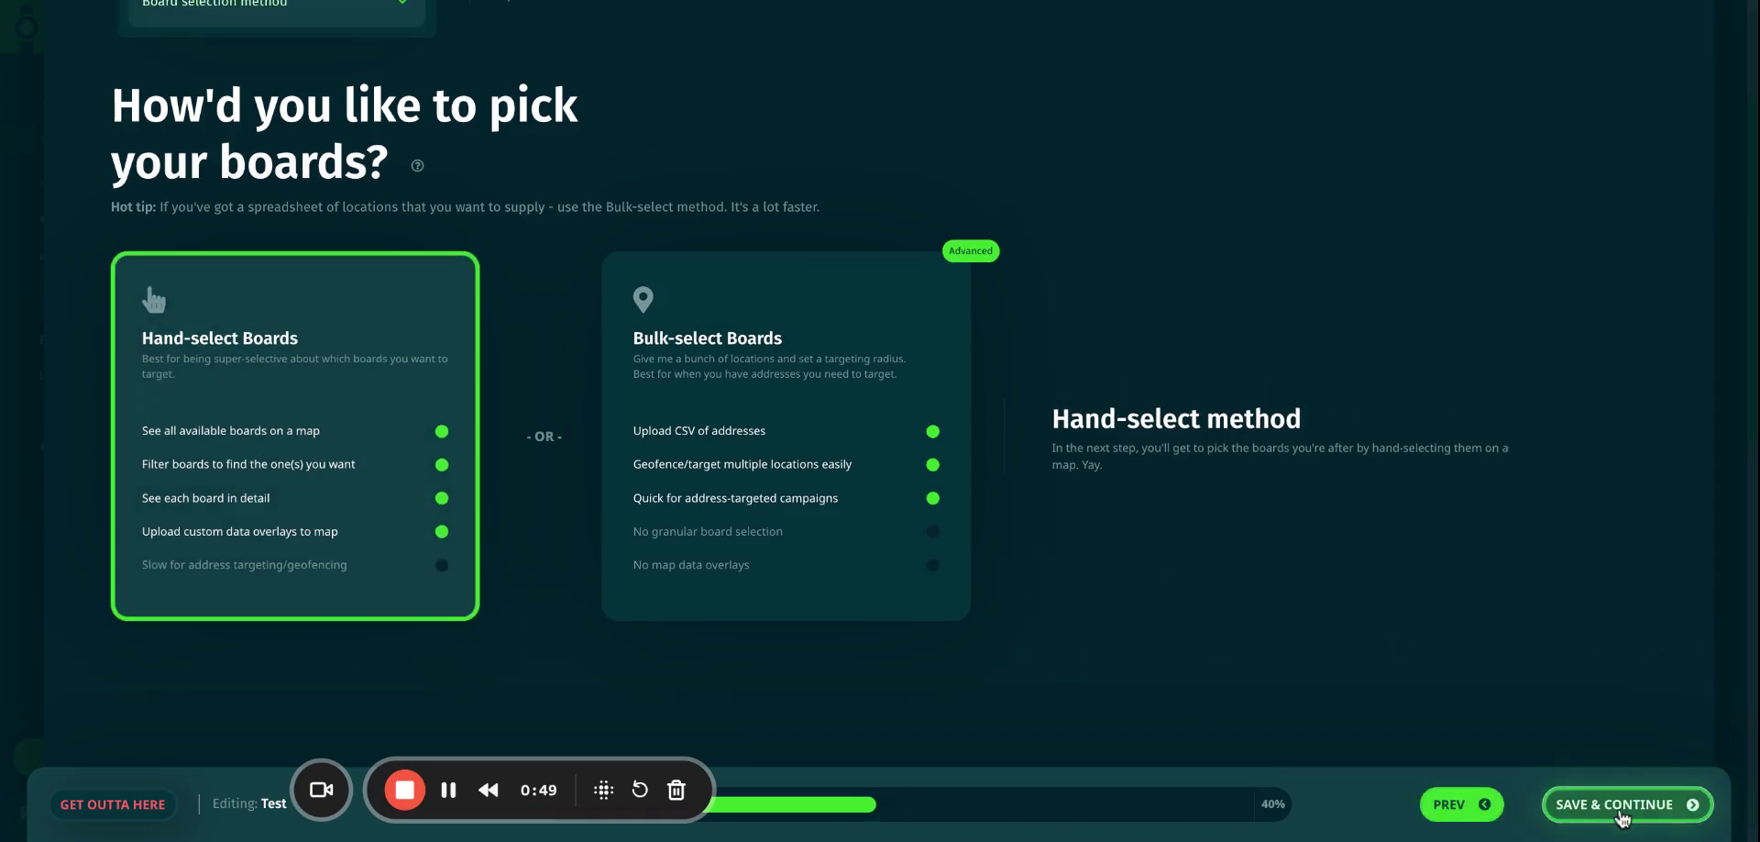
- On the Brisbane map, add the QMQ-D17 Wickham and QMQ-D305 Spring Hill boards
left_click(1615, 807)
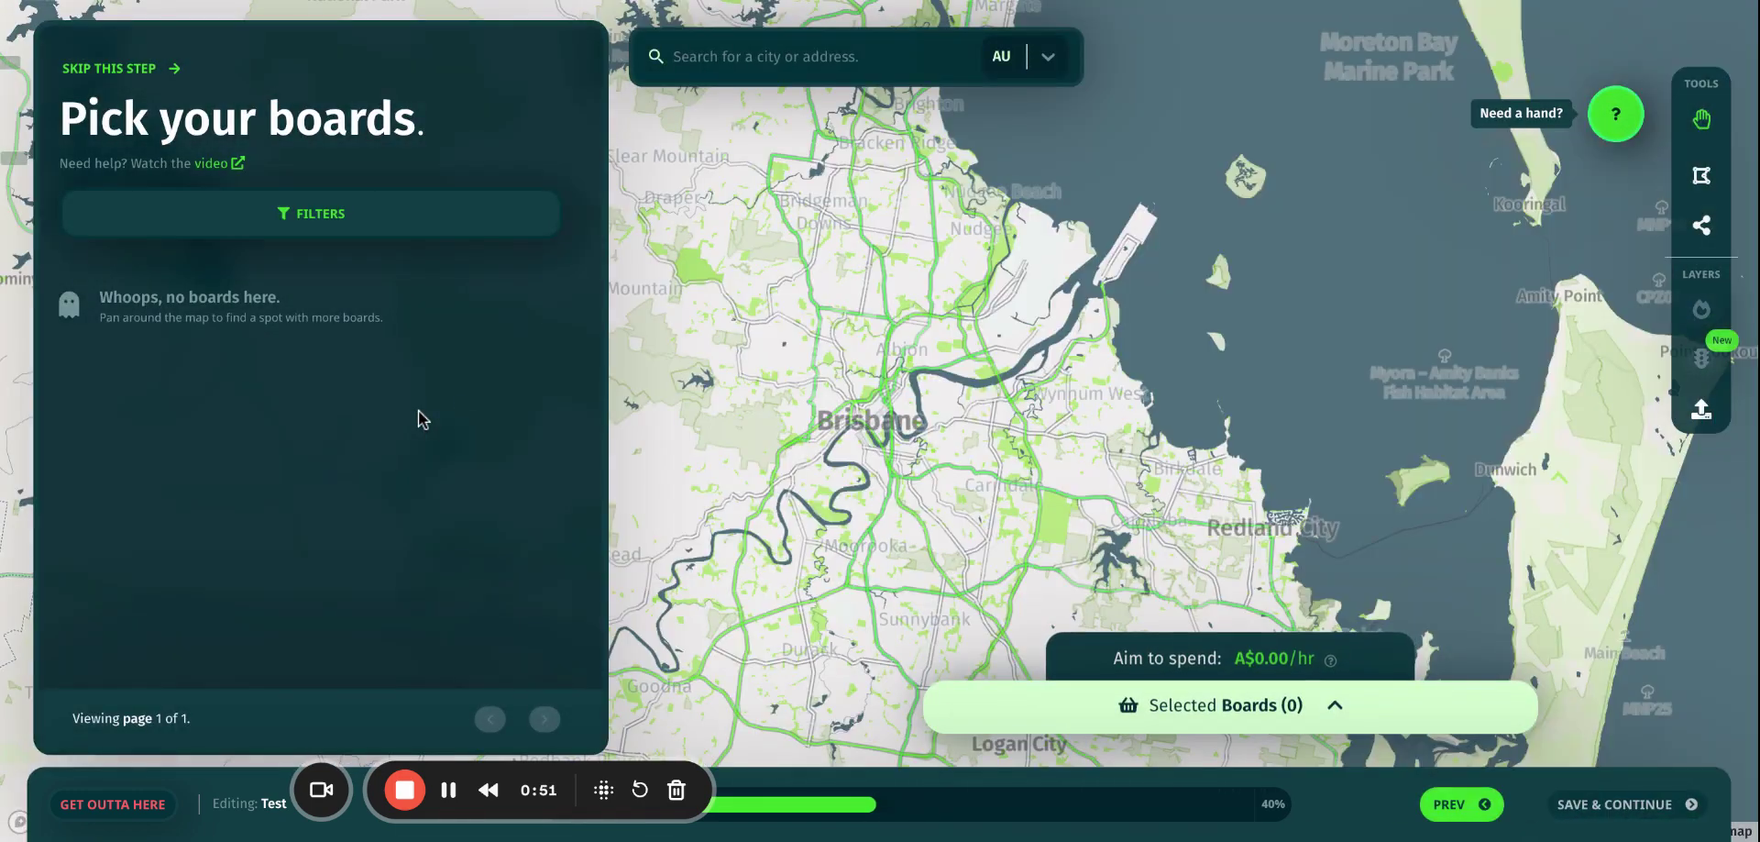
scroll(882, 400, "up", 5)
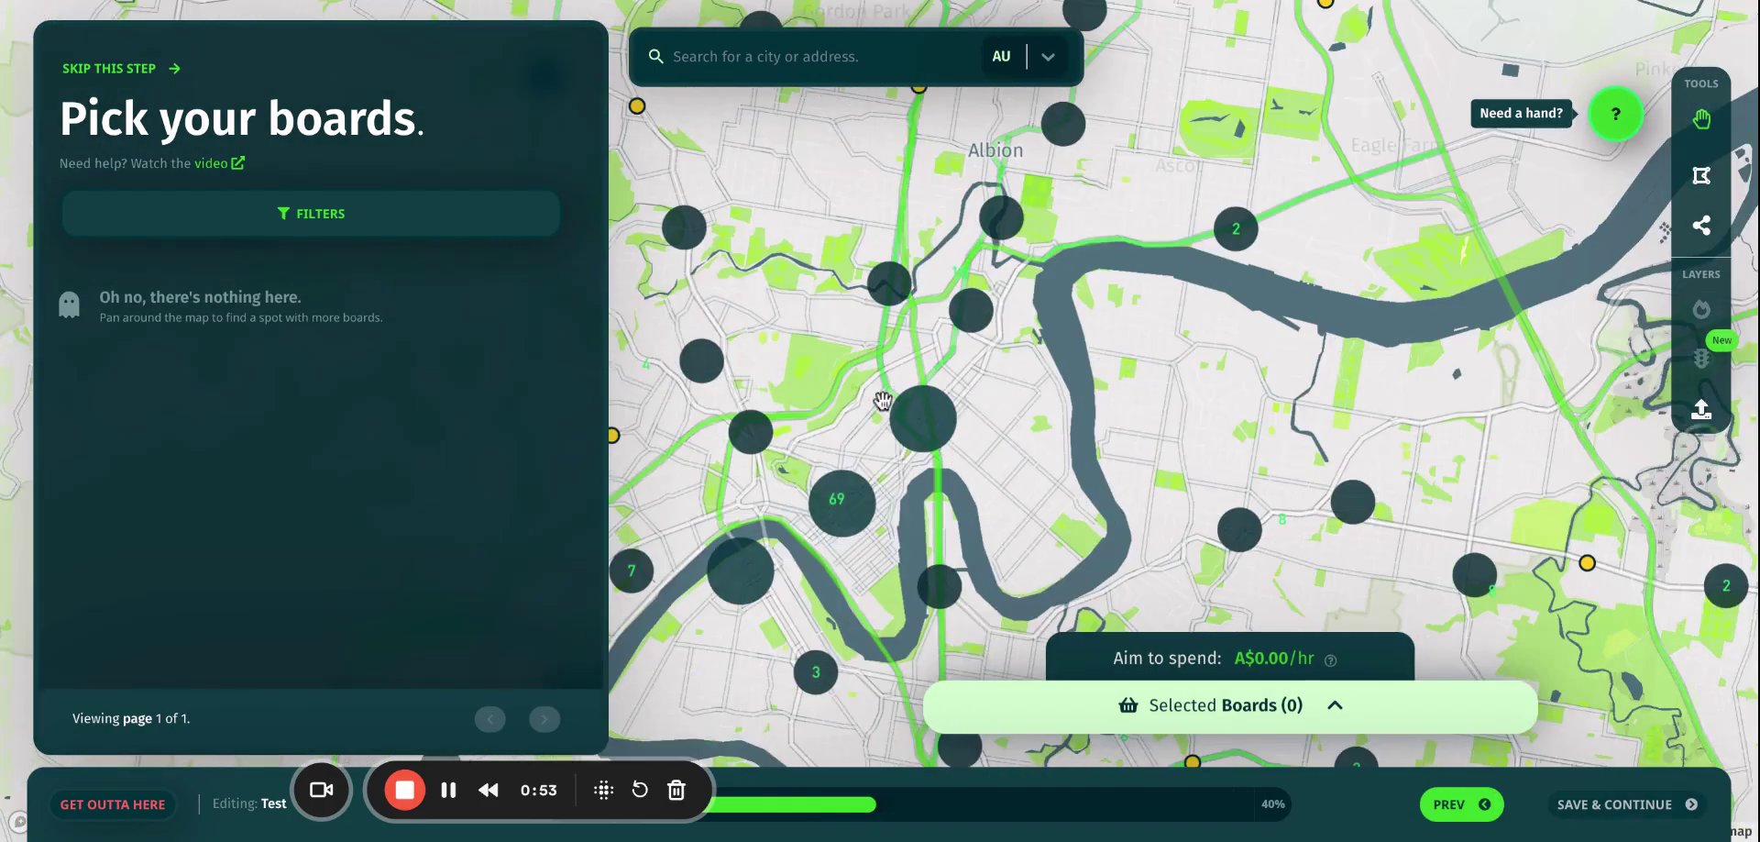
scroll(882, 401, "up", 3)
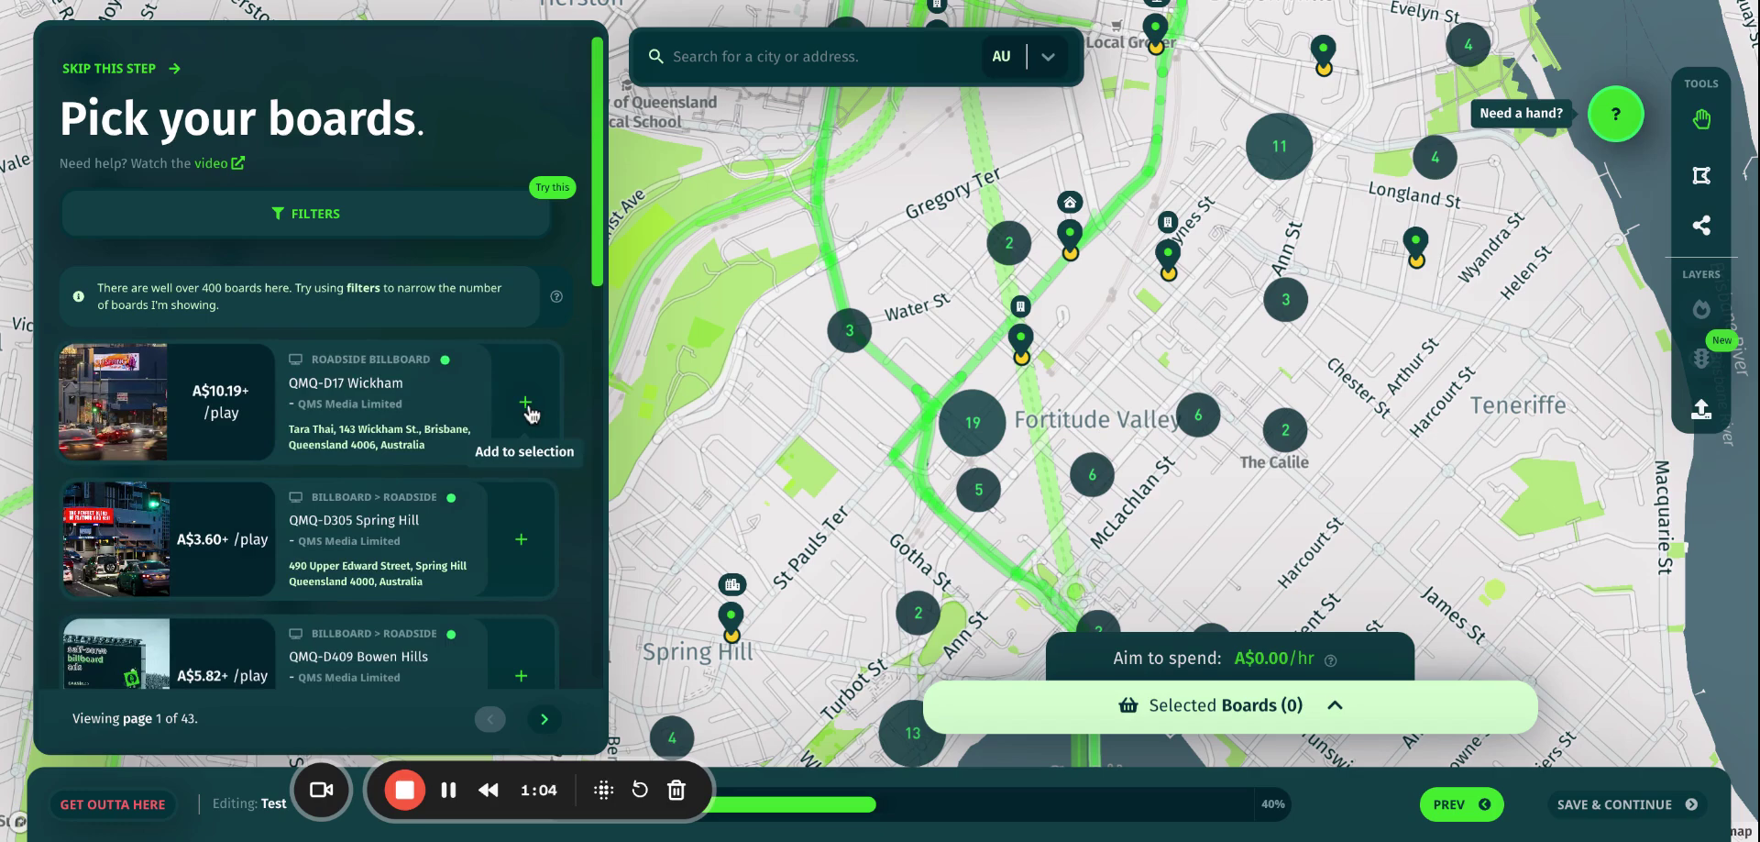
left_click(527, 405)
left_click(522, 541)
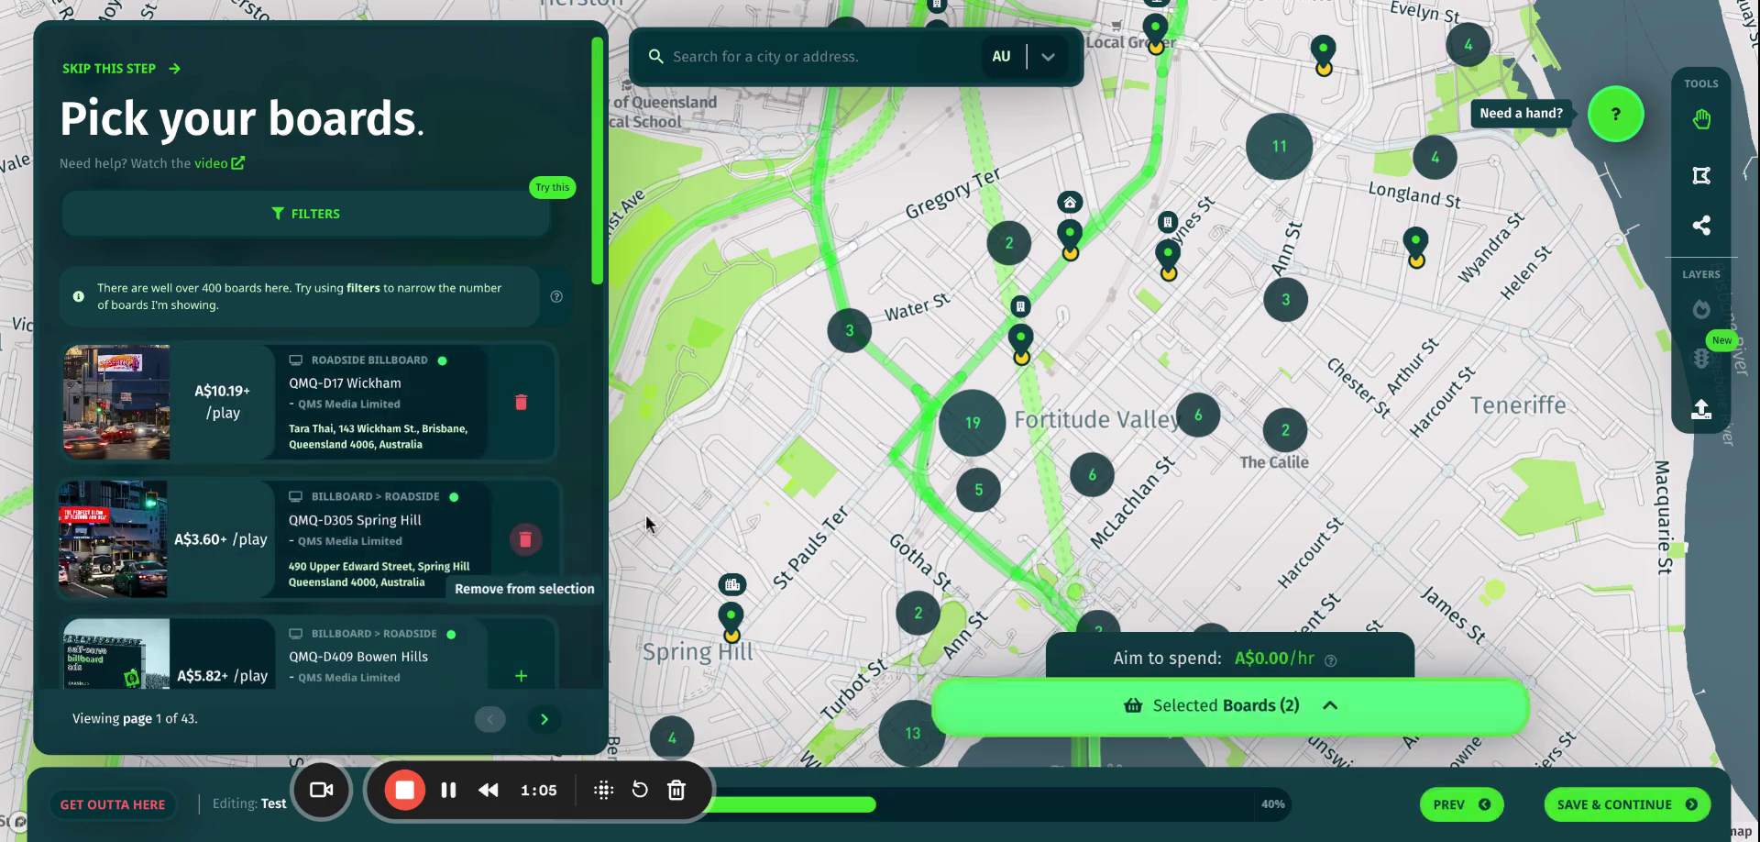
scroll(1276, 424, "up", 5)
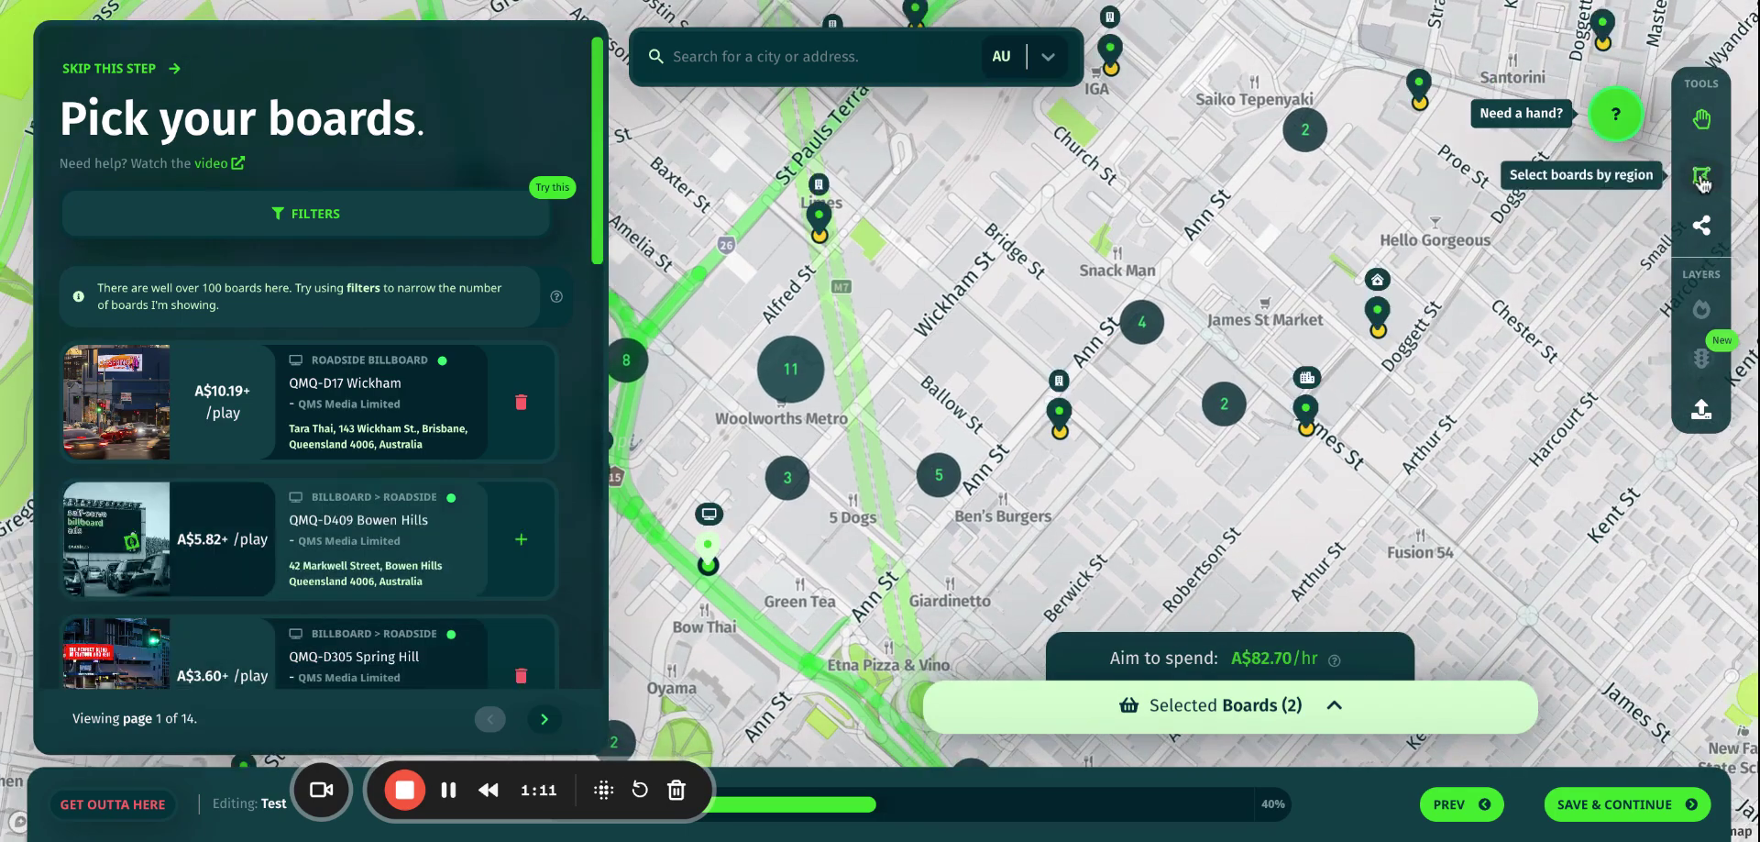
- Draw a region around the James St blocks to reach 11 boards, then continue
left_click(1702, 178)
left_click(1268, 249)
left_click(1049, 253)
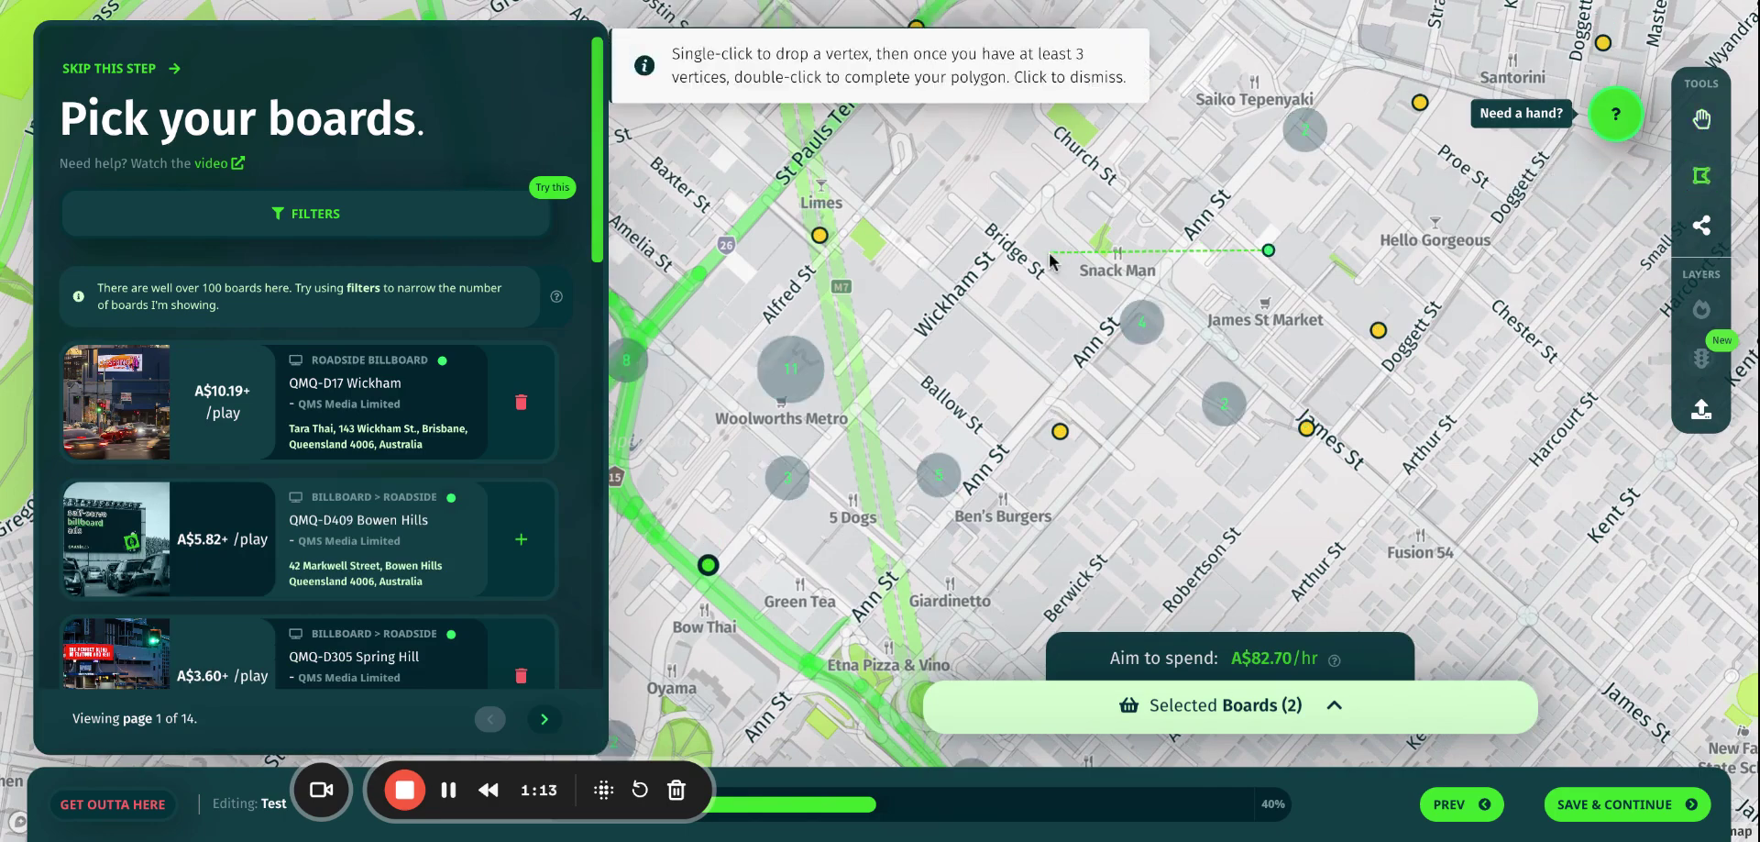
left_click(993, 357)
left_click(1012, 484)
left_click(1142, 524)
left_click(1330, 530)
left_click(1516, 505)
double_click(1501, 414)
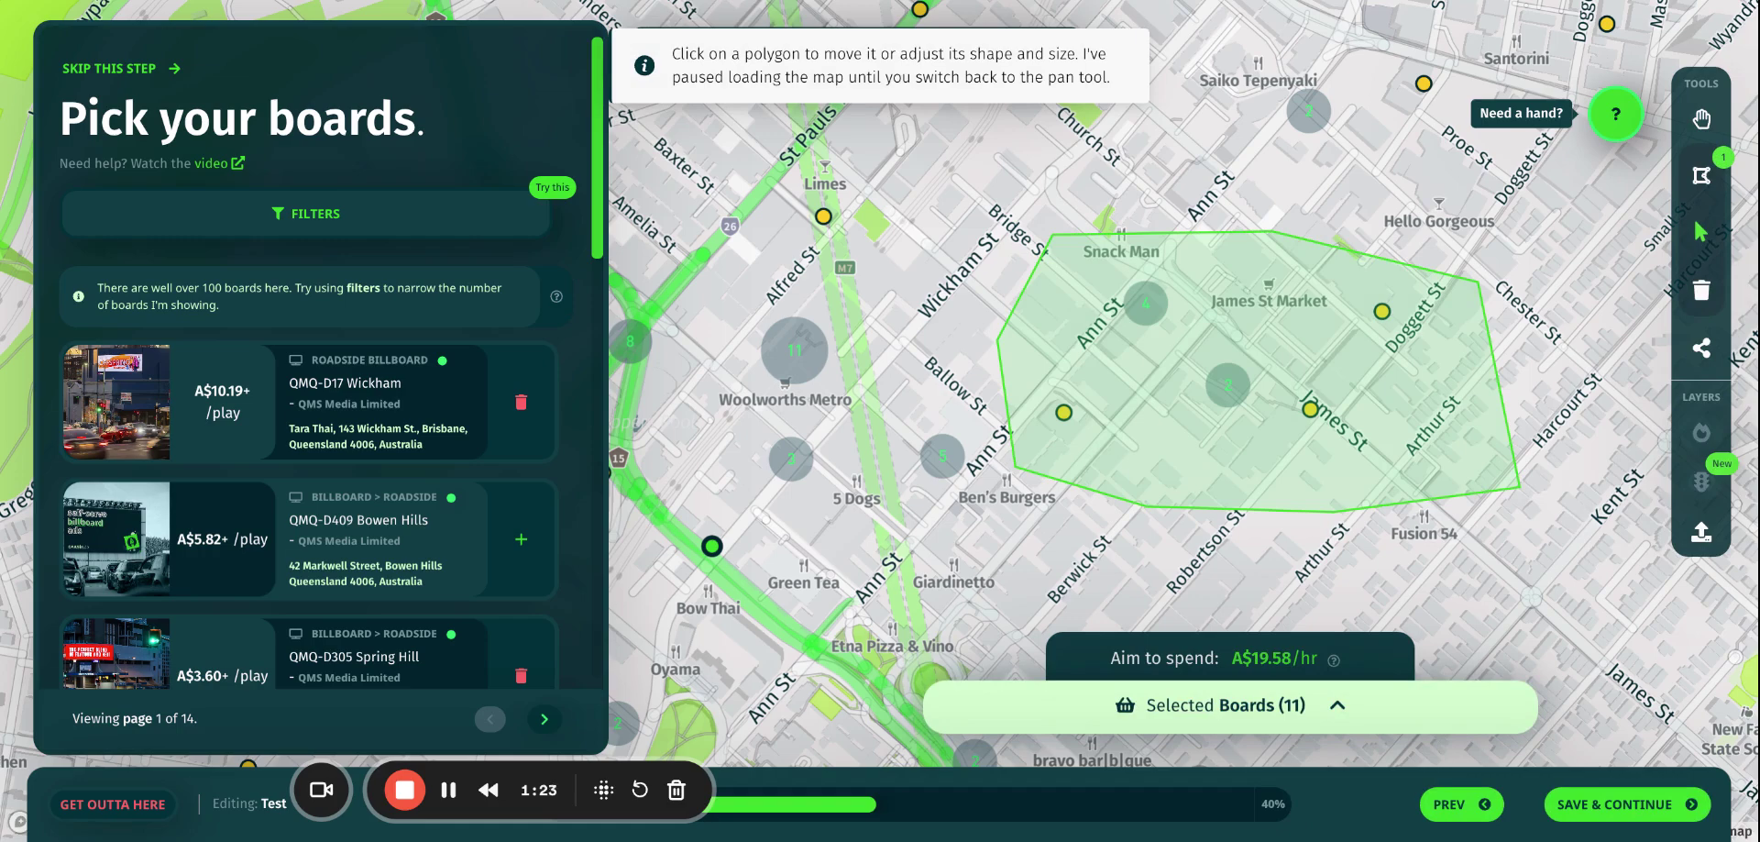
left_click(1628, 804)
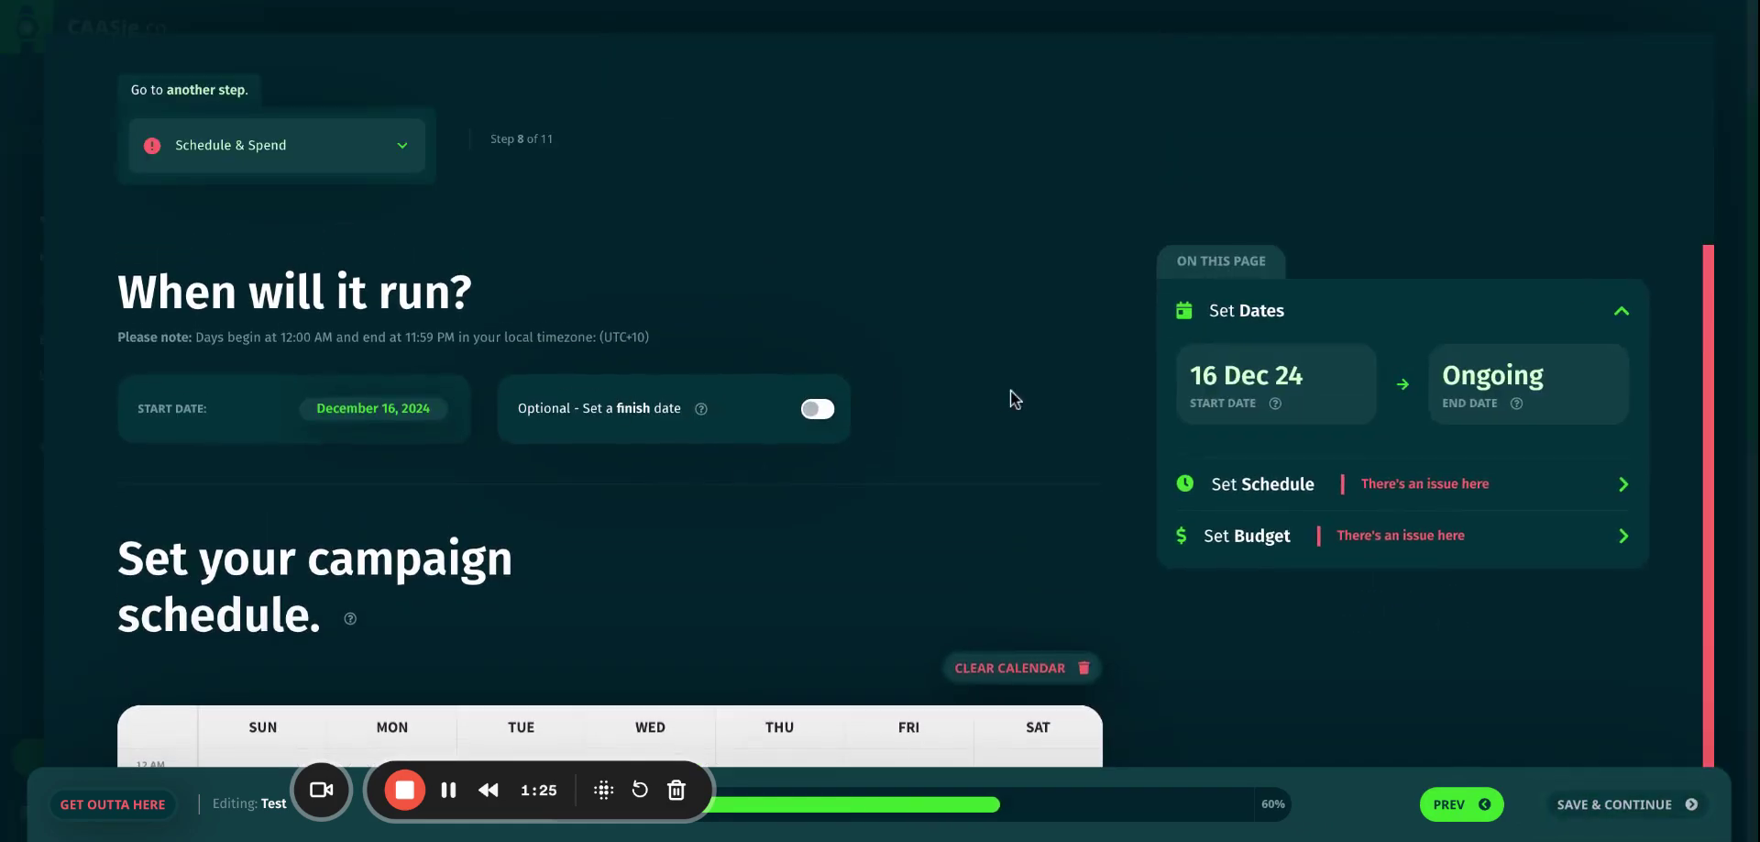
scroll(703, 443, "down", 1)
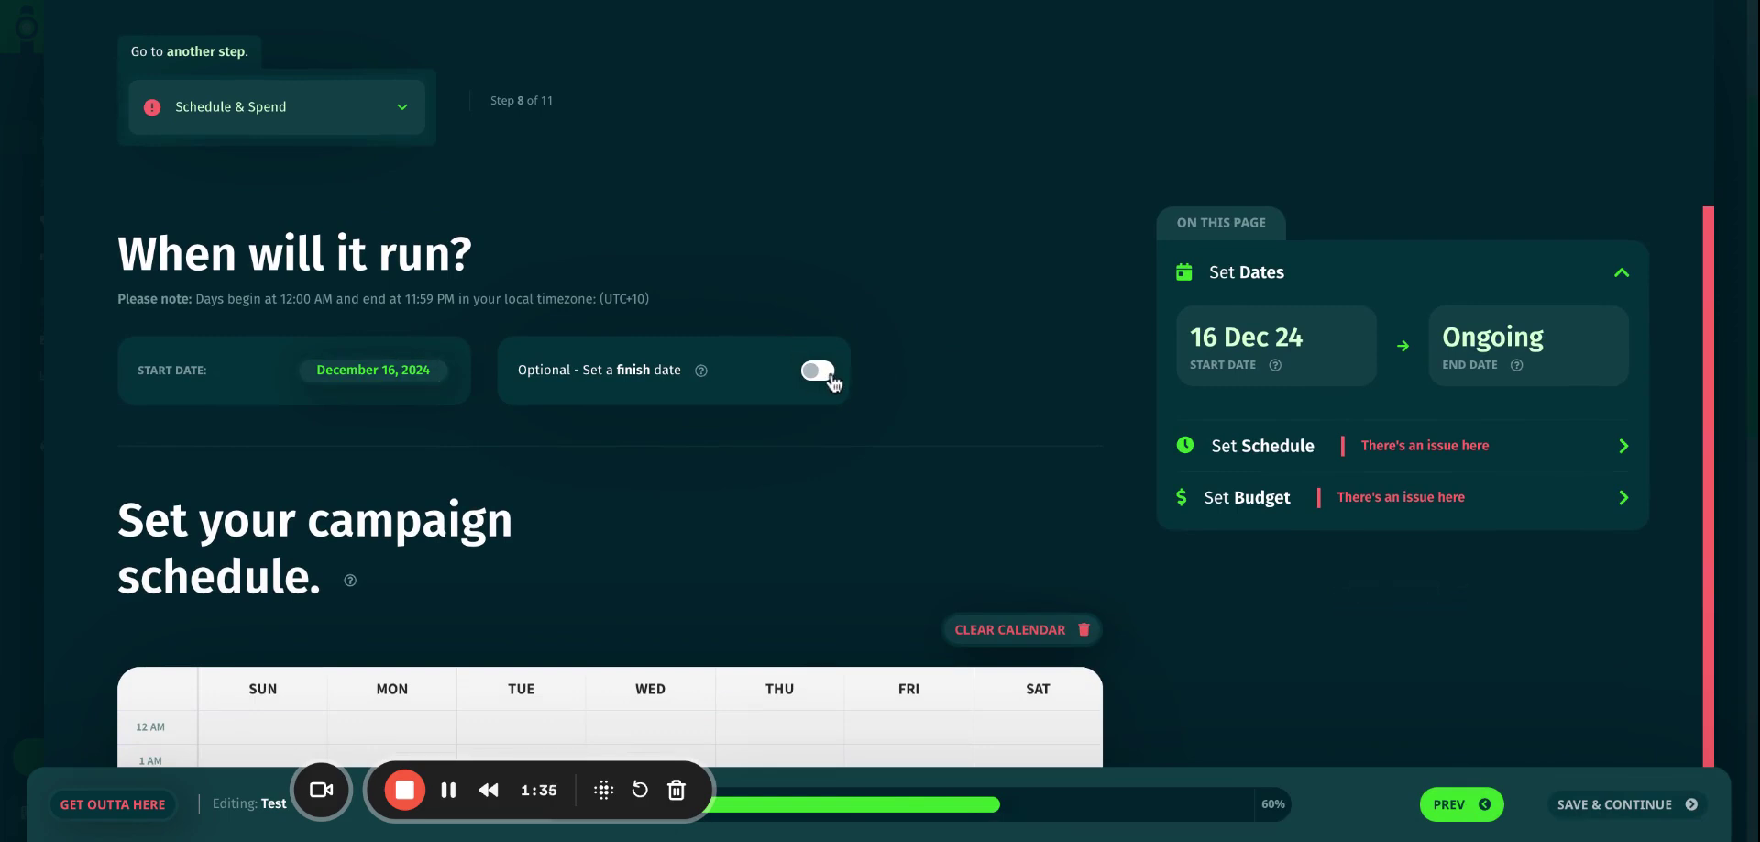
scroll(832, 383, "down", 1)
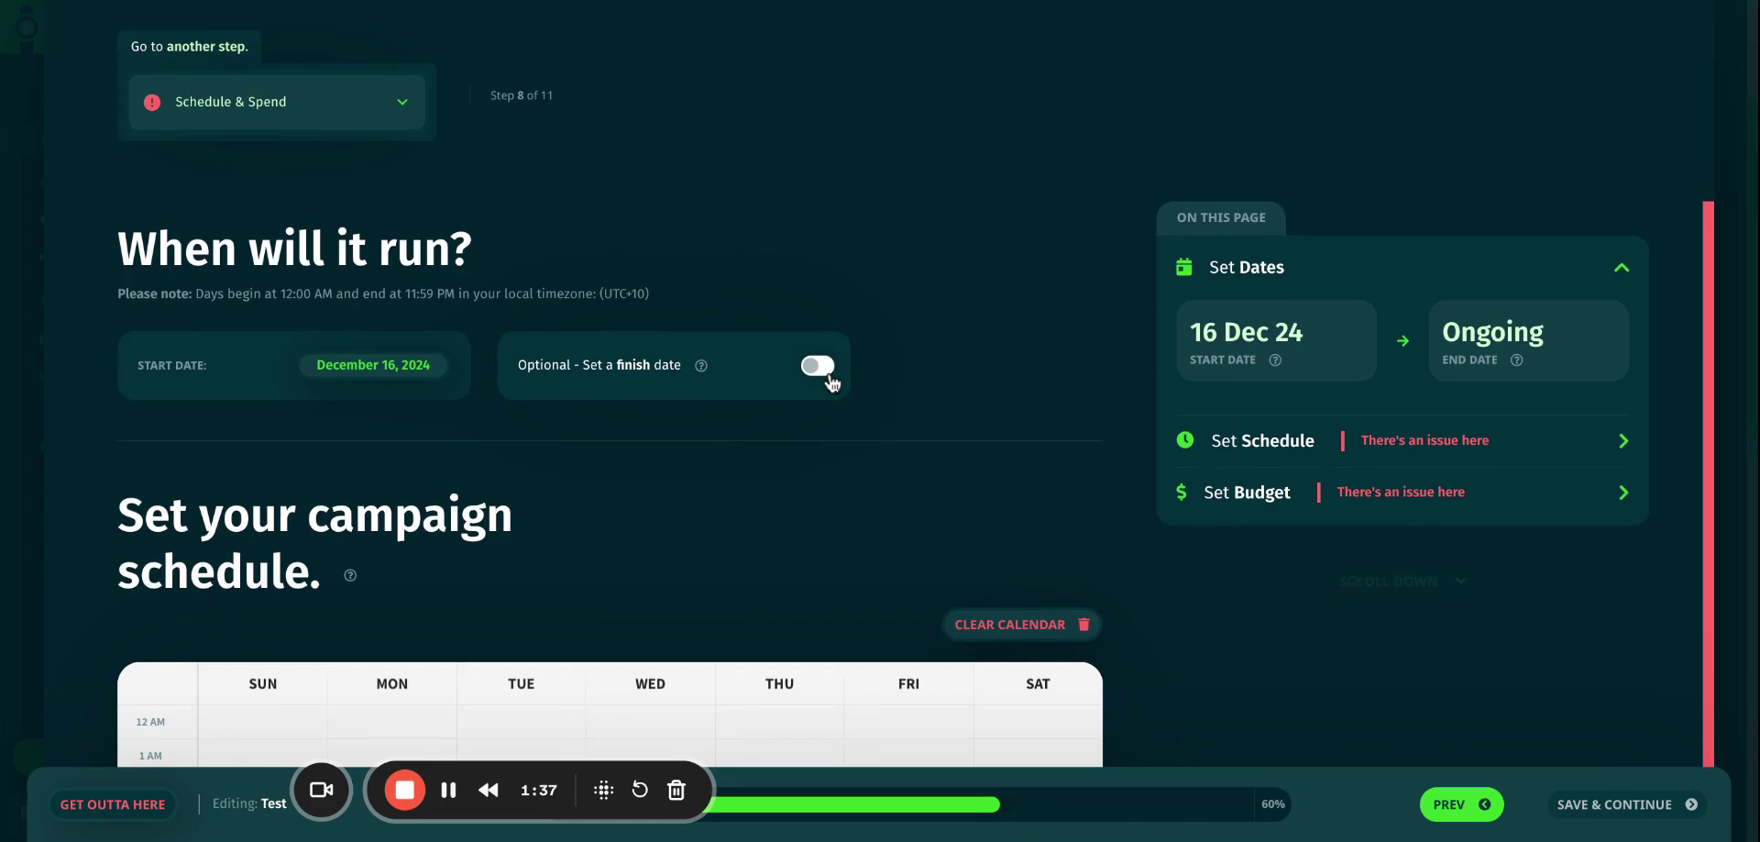
scroll(963, 385, "down", 1)
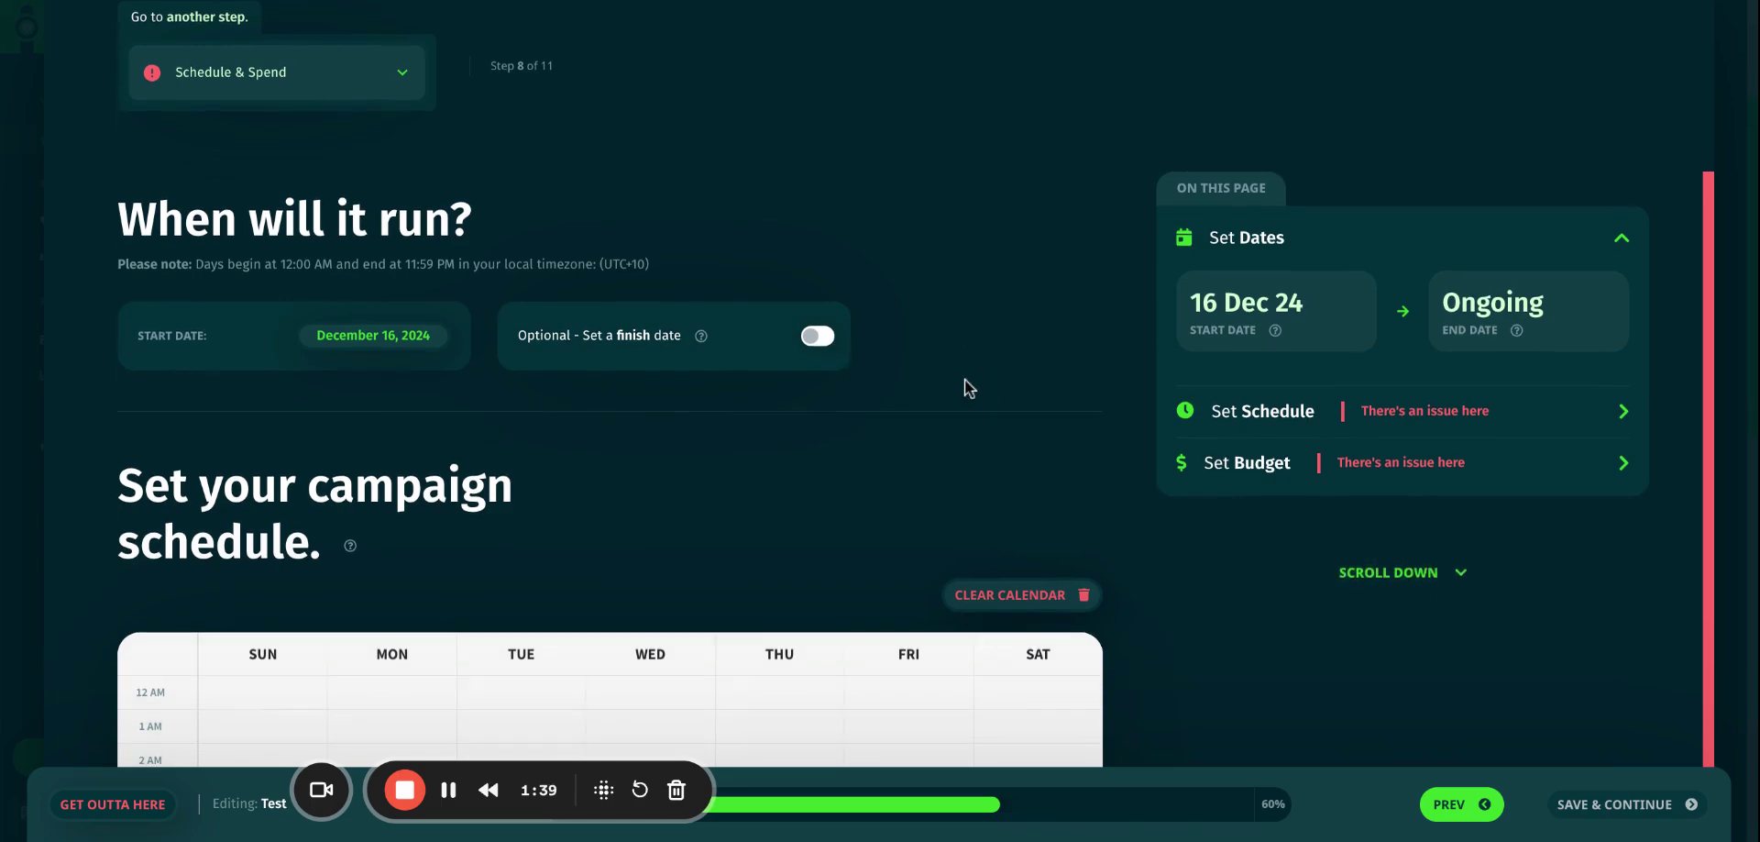
scroll(834, 383, "down", 5)
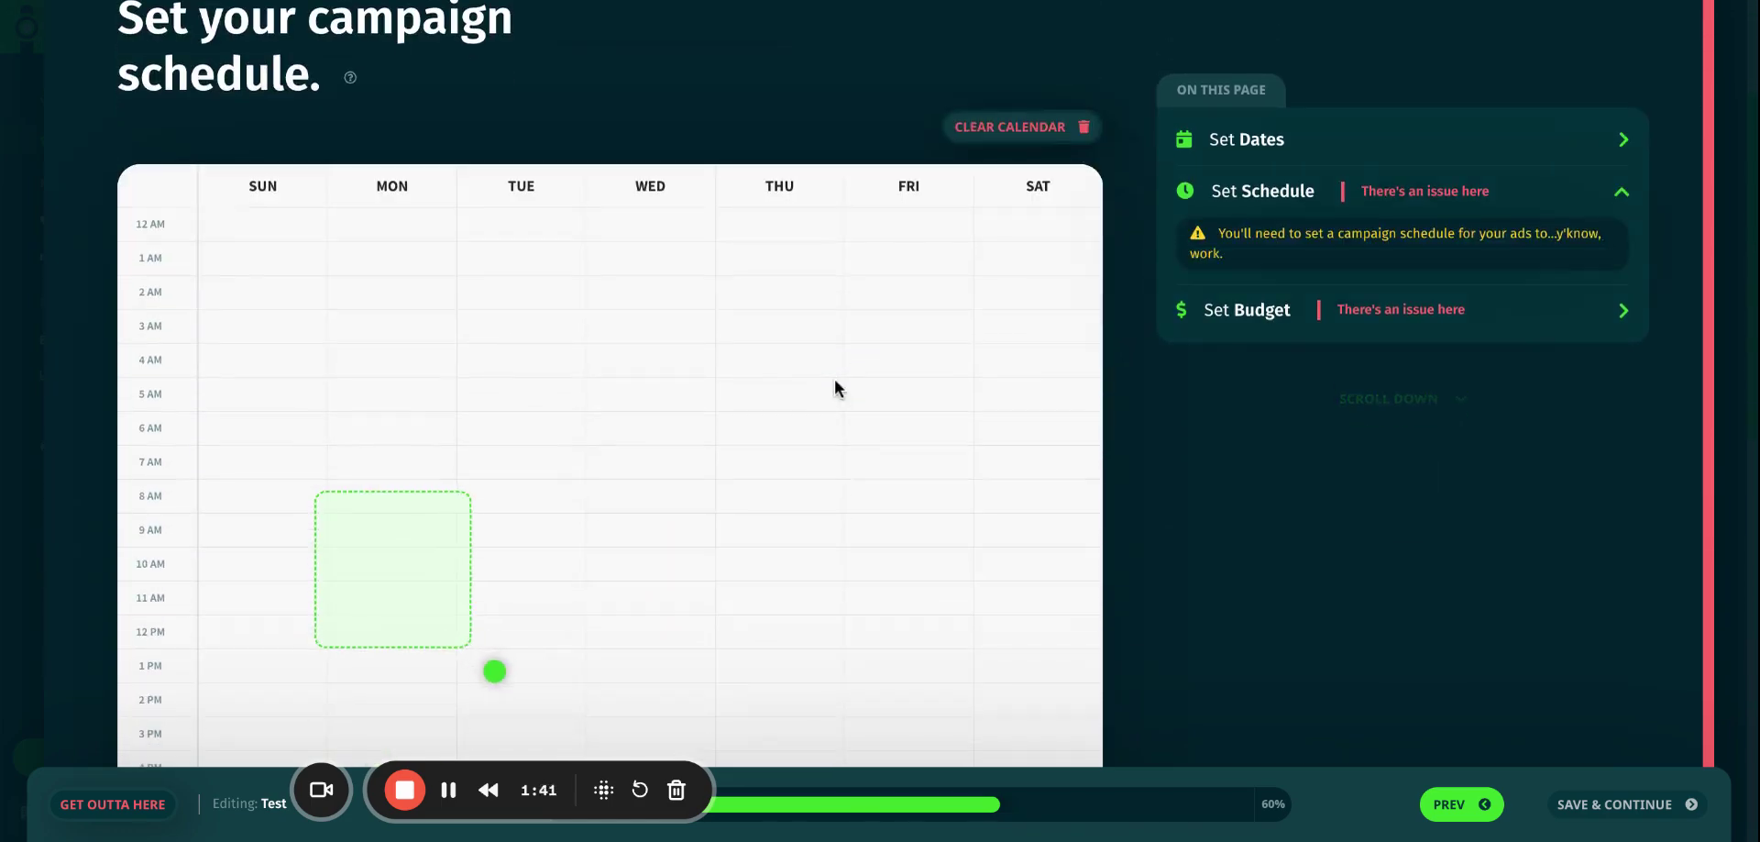
- Fill weekday 7 am slots and 5–6pm slots Monday to Friday in the schedule grid
left_click_drag(374, 461, 868, 494)
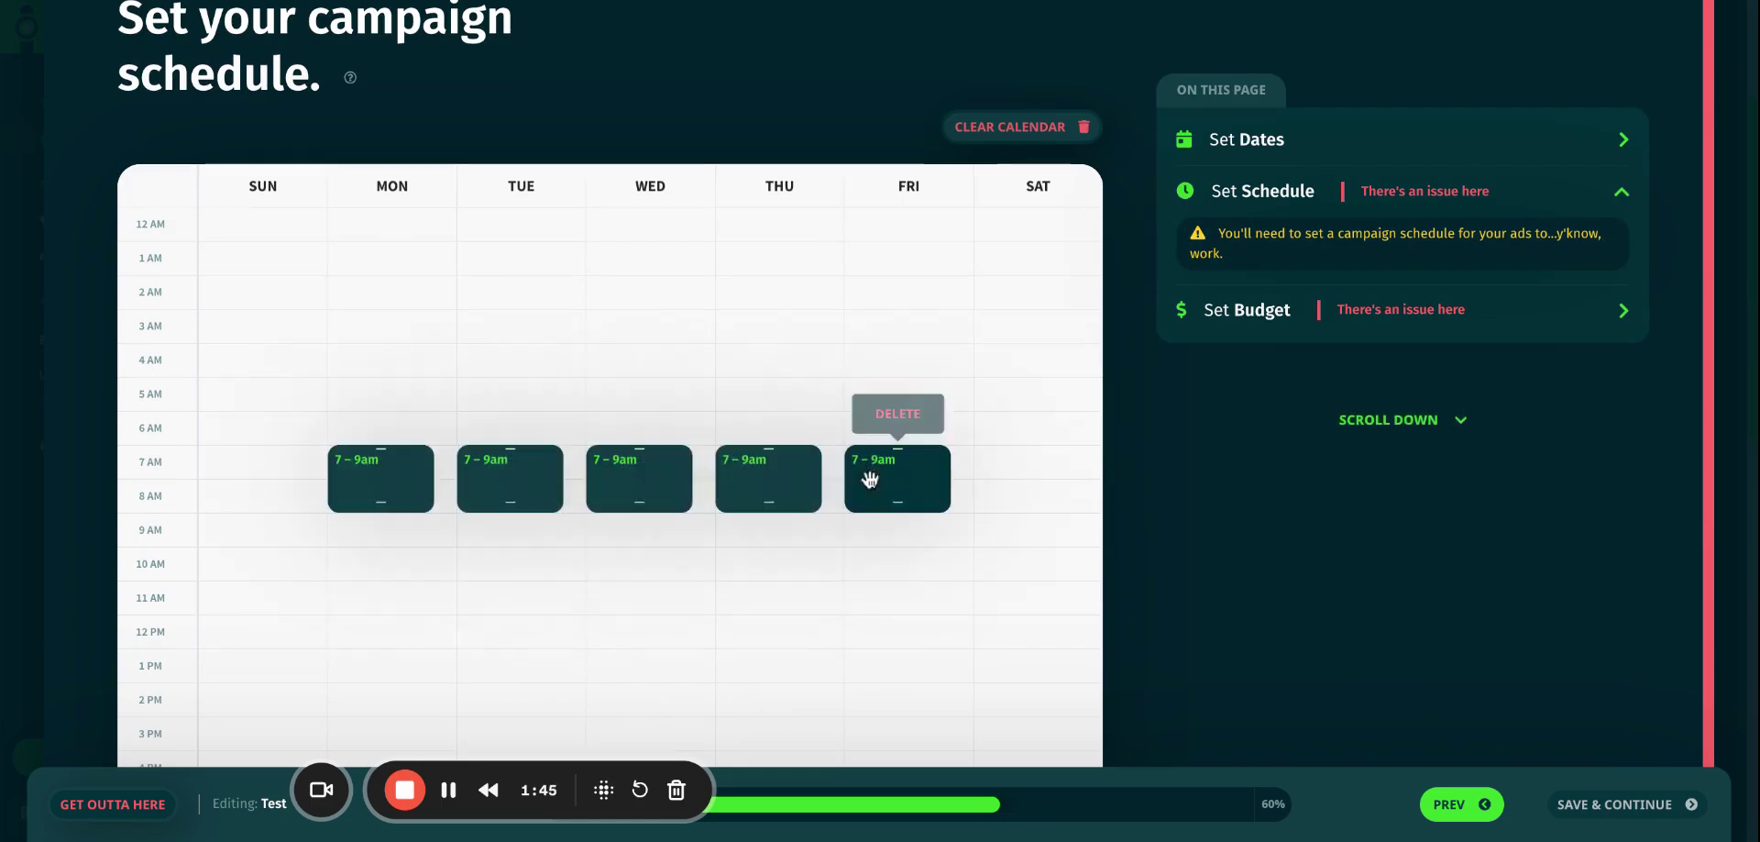
scroll(952, 535, "down", 1)
scroll(950, 527, "down", 8)
scroll(948, 525, "up", 1)
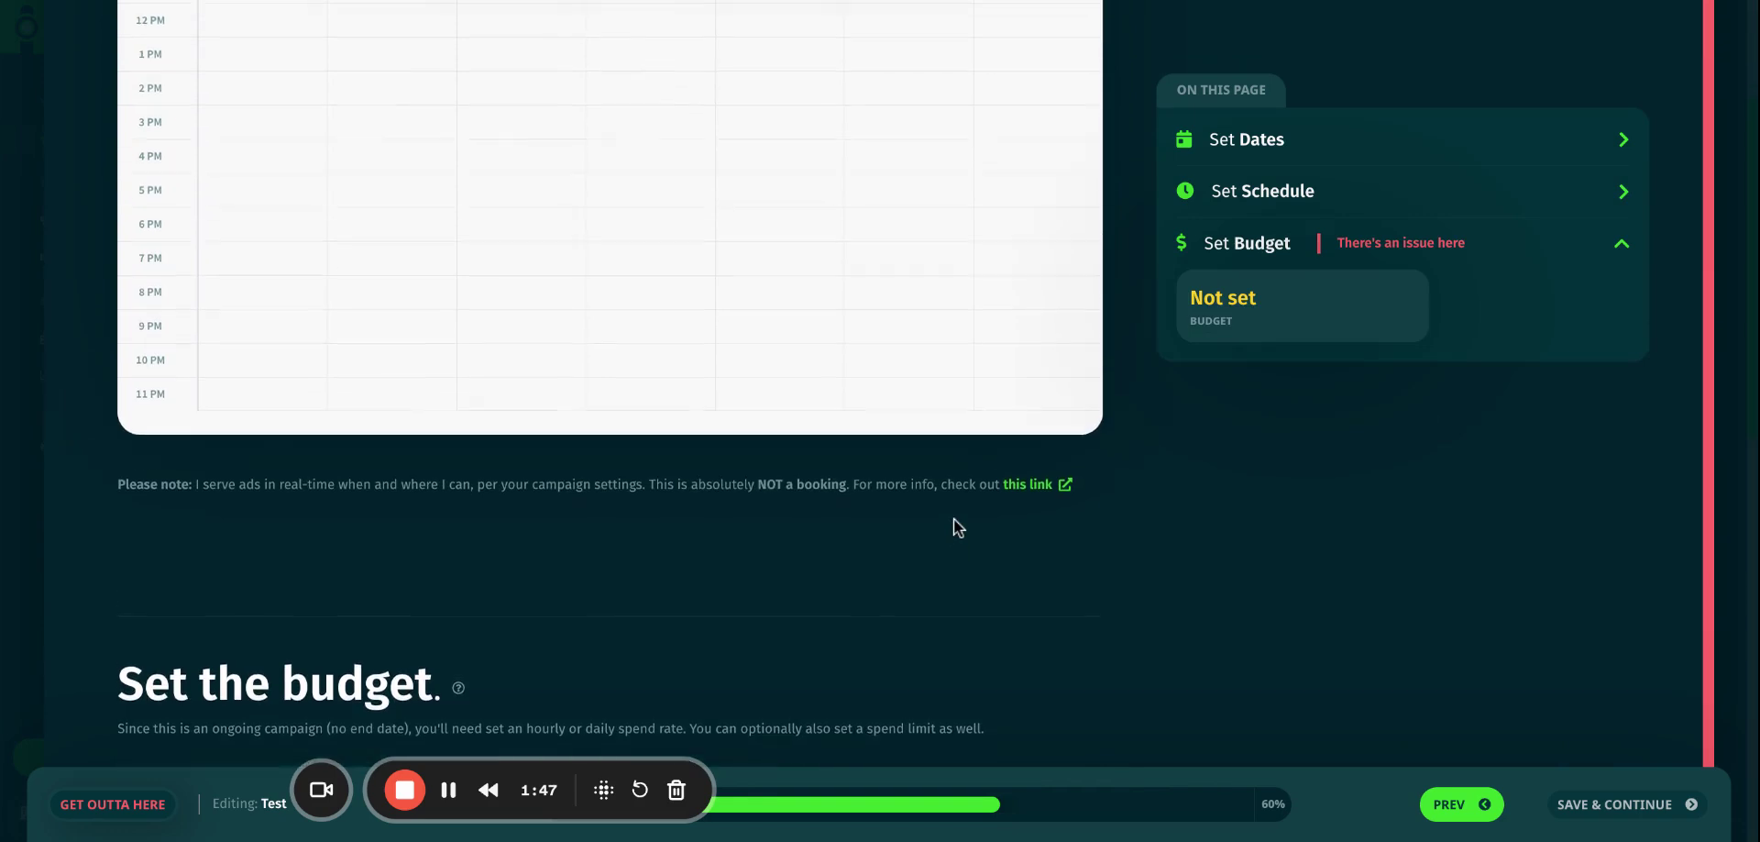
left_click_drag(366, 196, 910, 192)
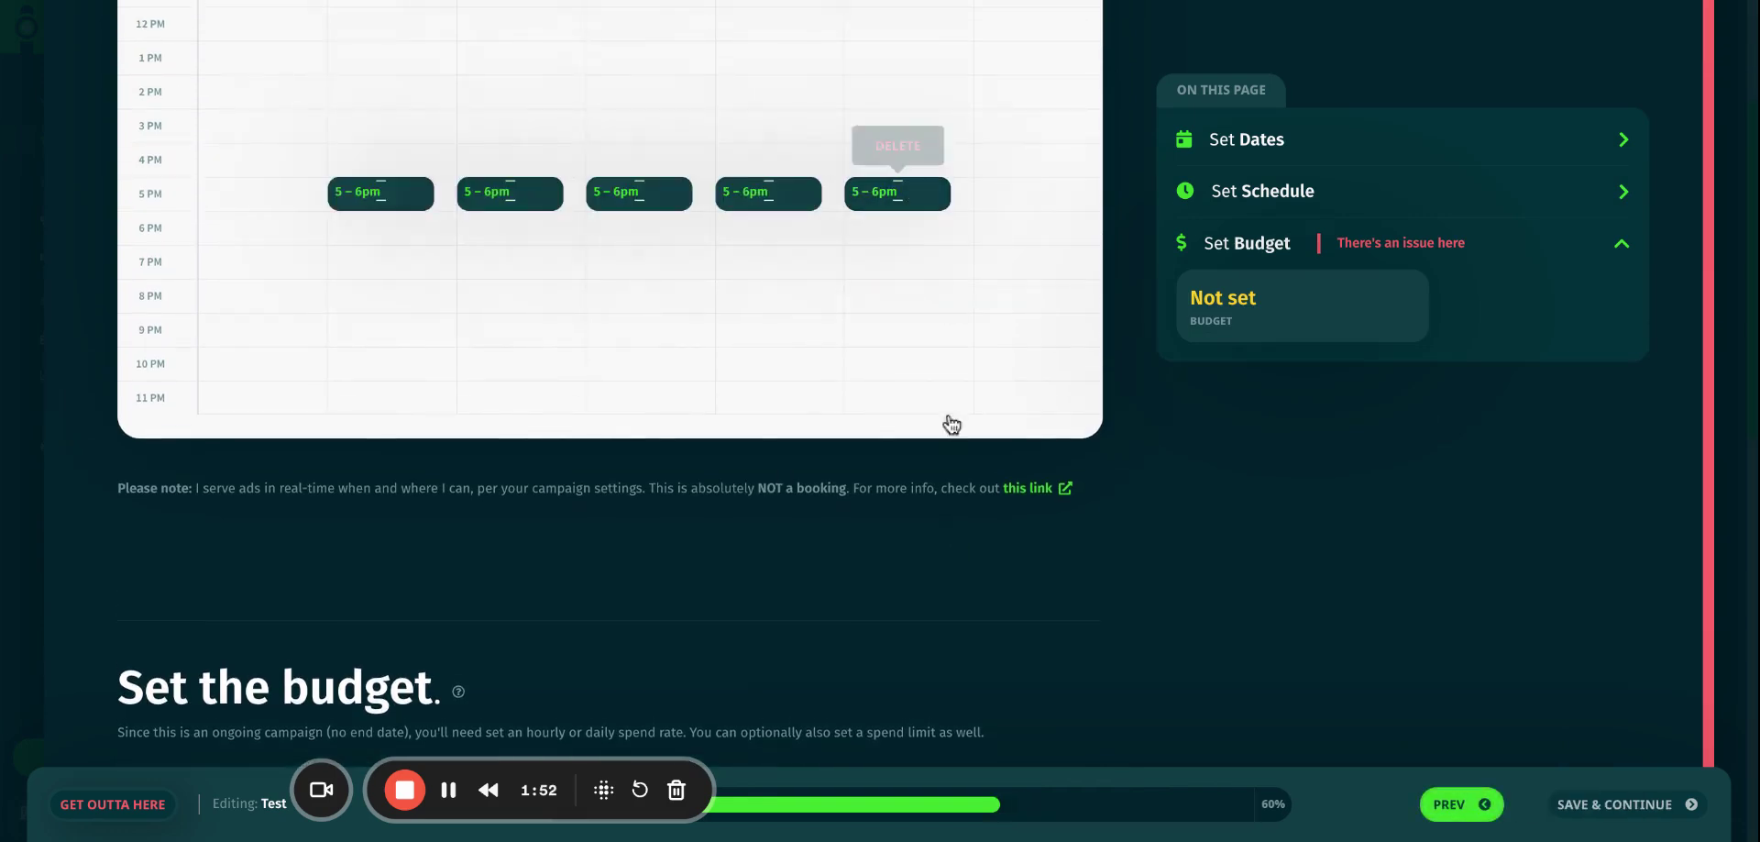
- Switch to an hourly budget and fill in the suggested hourly pace
scroll(942, 458, "down", 3)
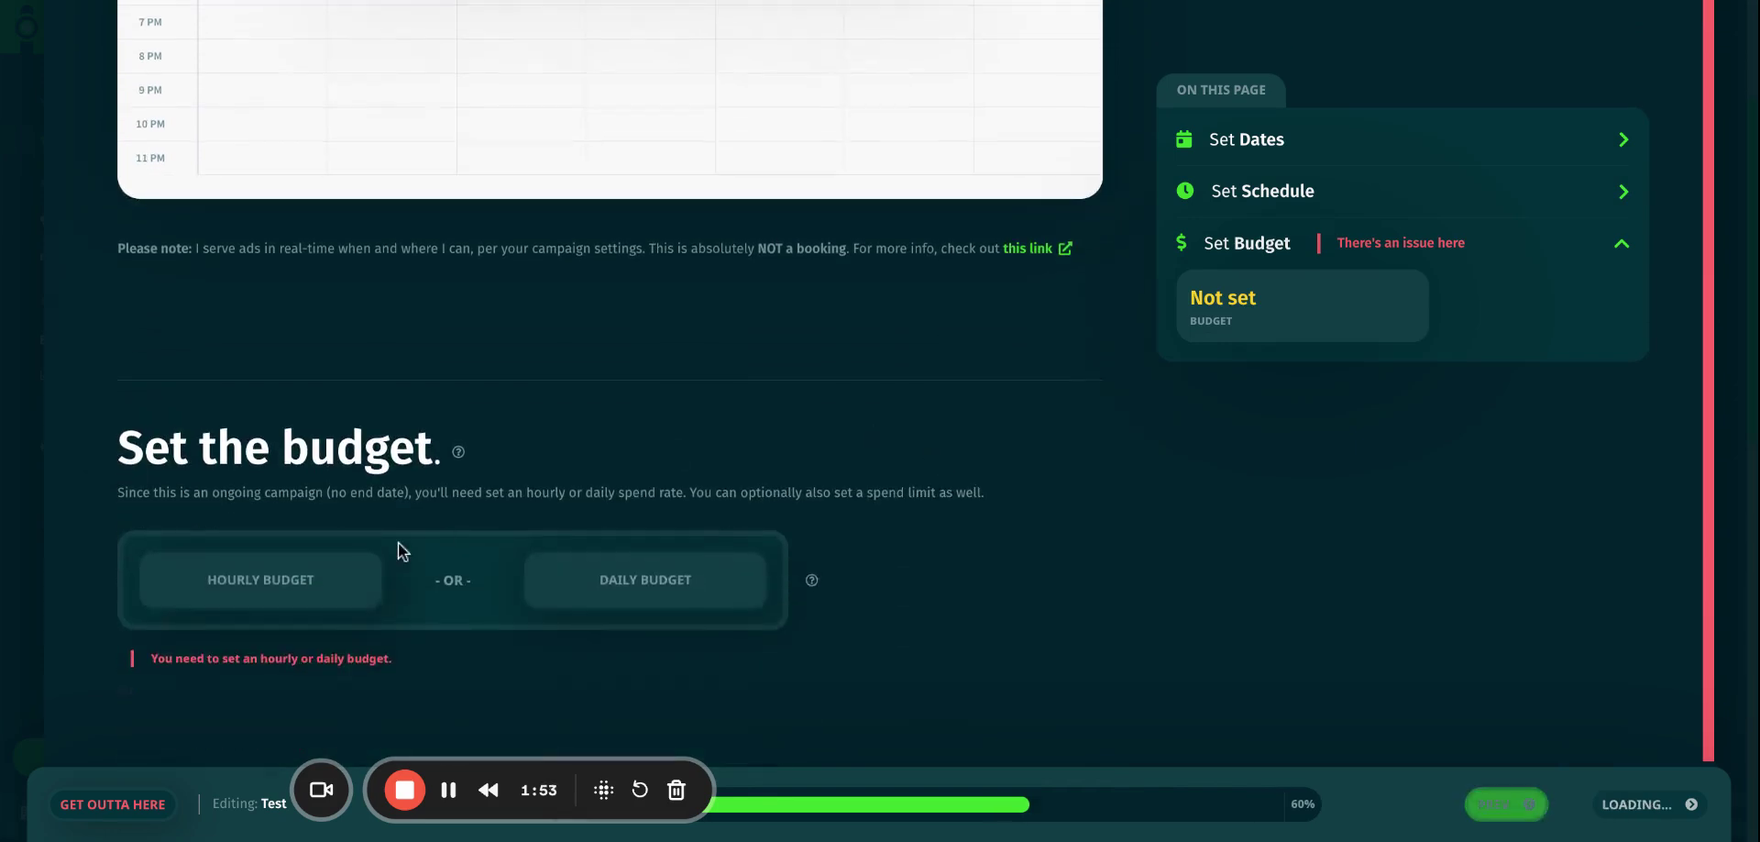
left_click(254, 592)
left_click(254, 591)
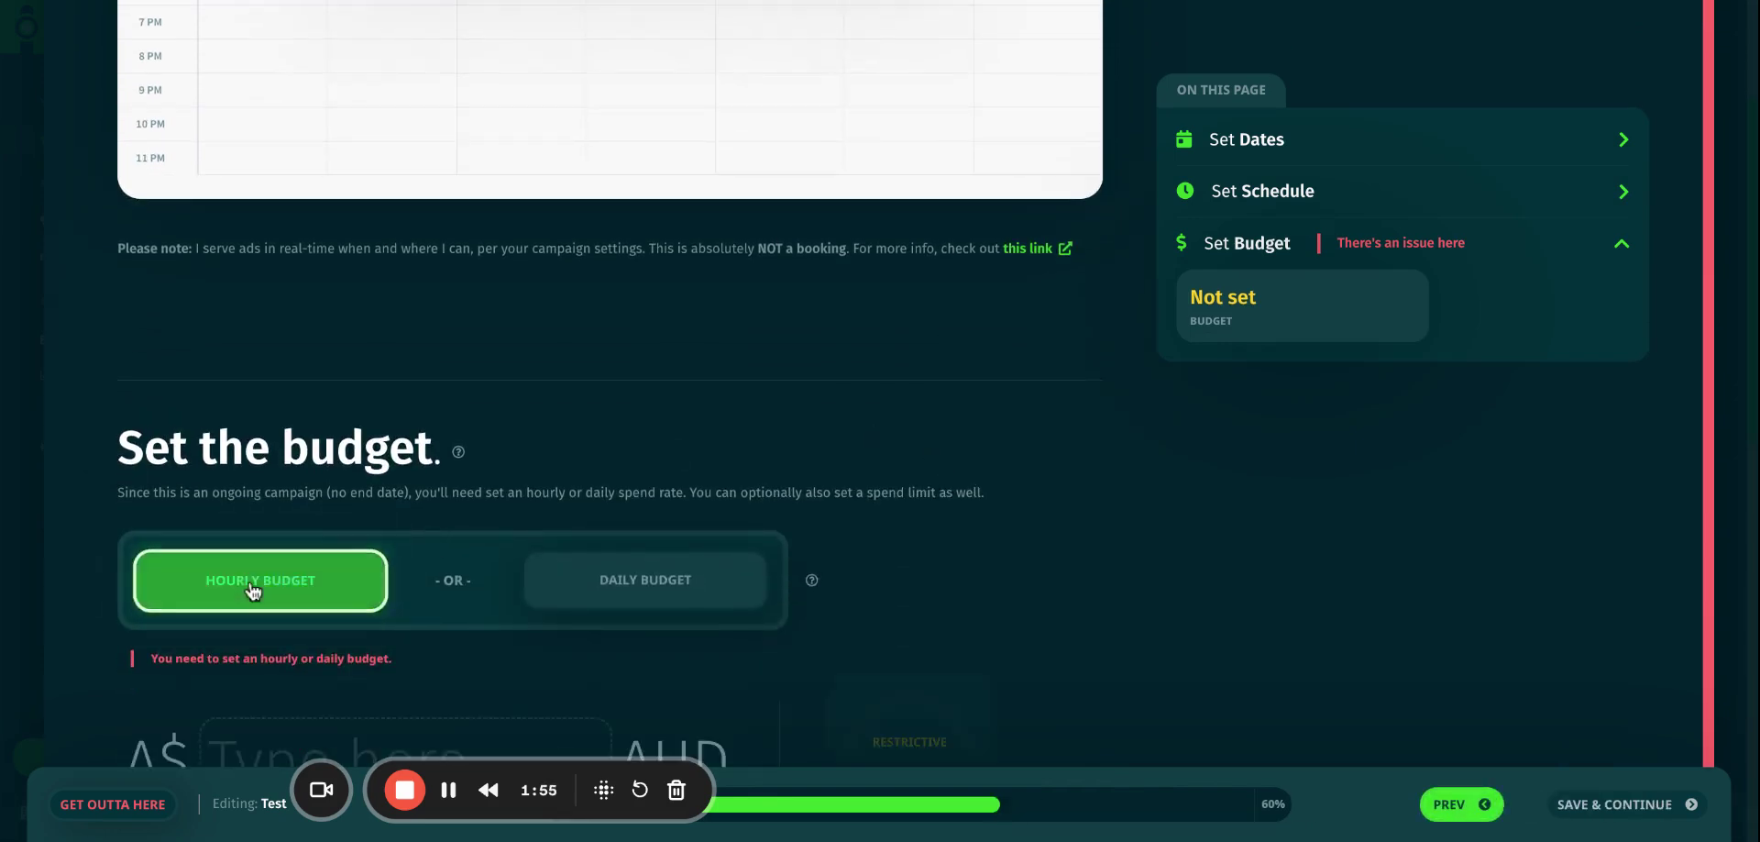
scroll(502, 607, "down", 1)
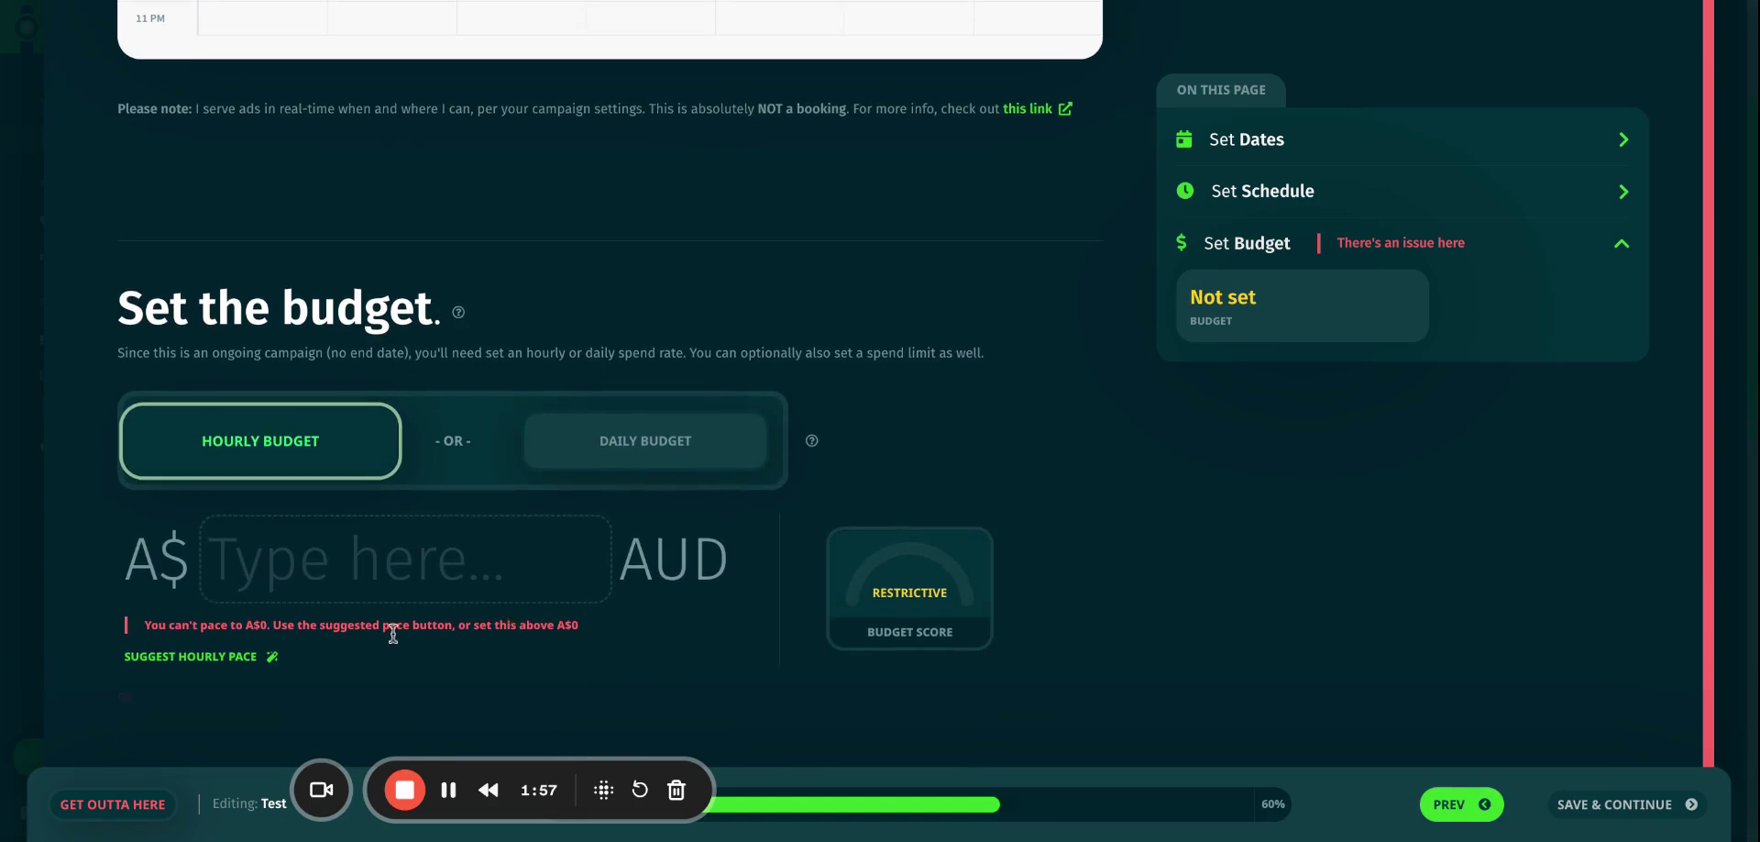
left_click(240, 660)
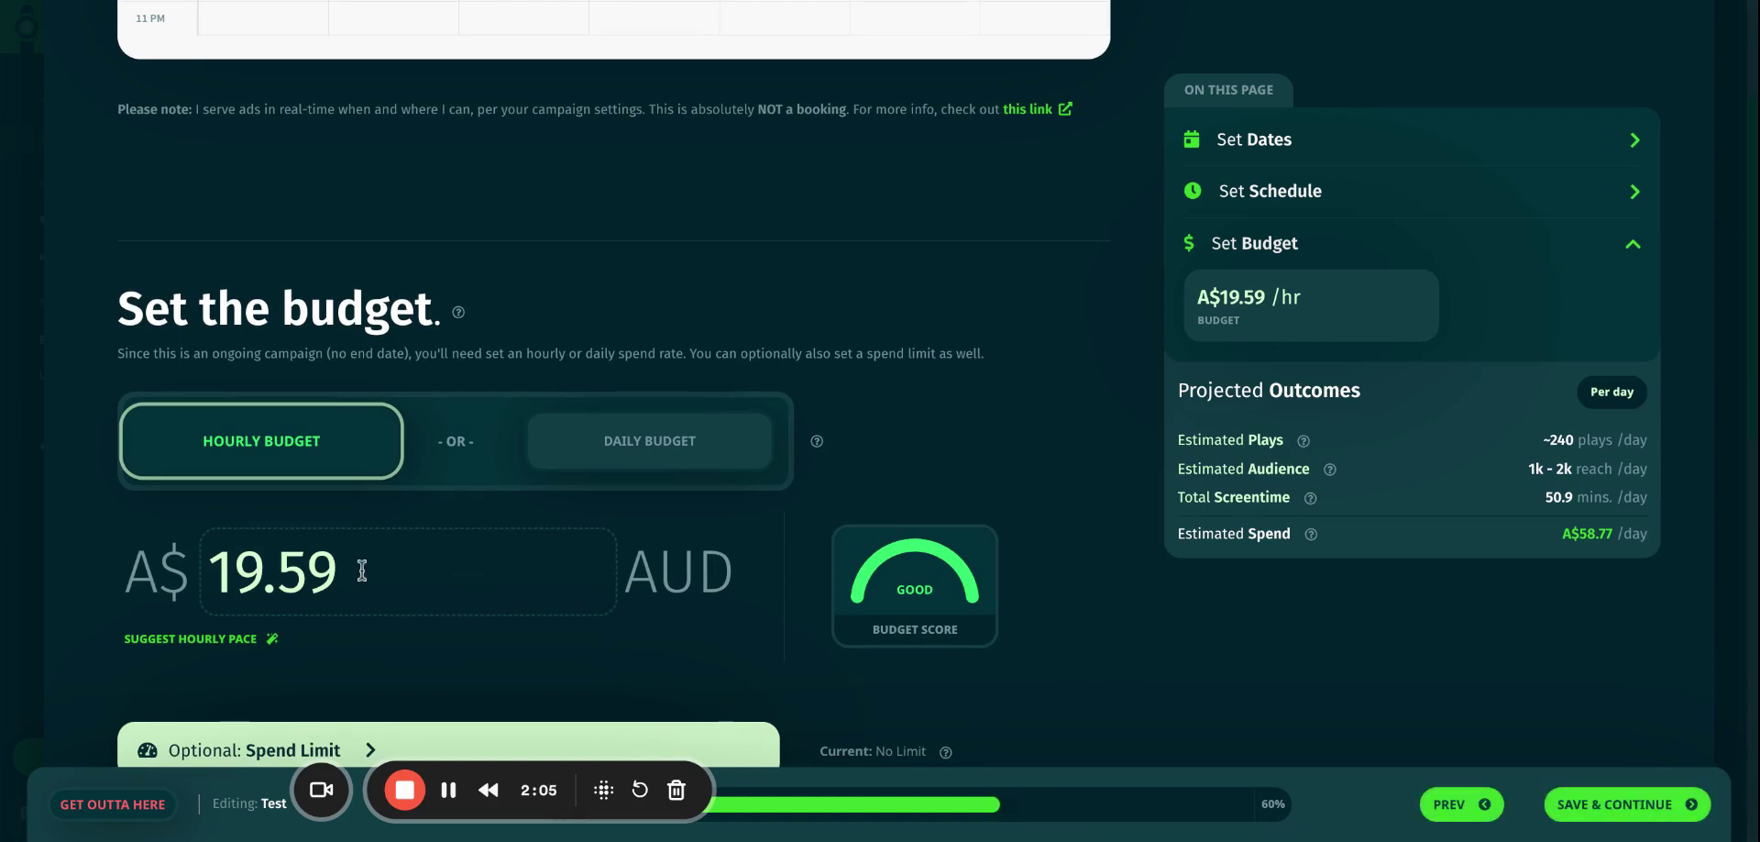
- Replace the suggested 19.59 hourly amount with A$30
left_click_drag(362, 570, 176, 568)
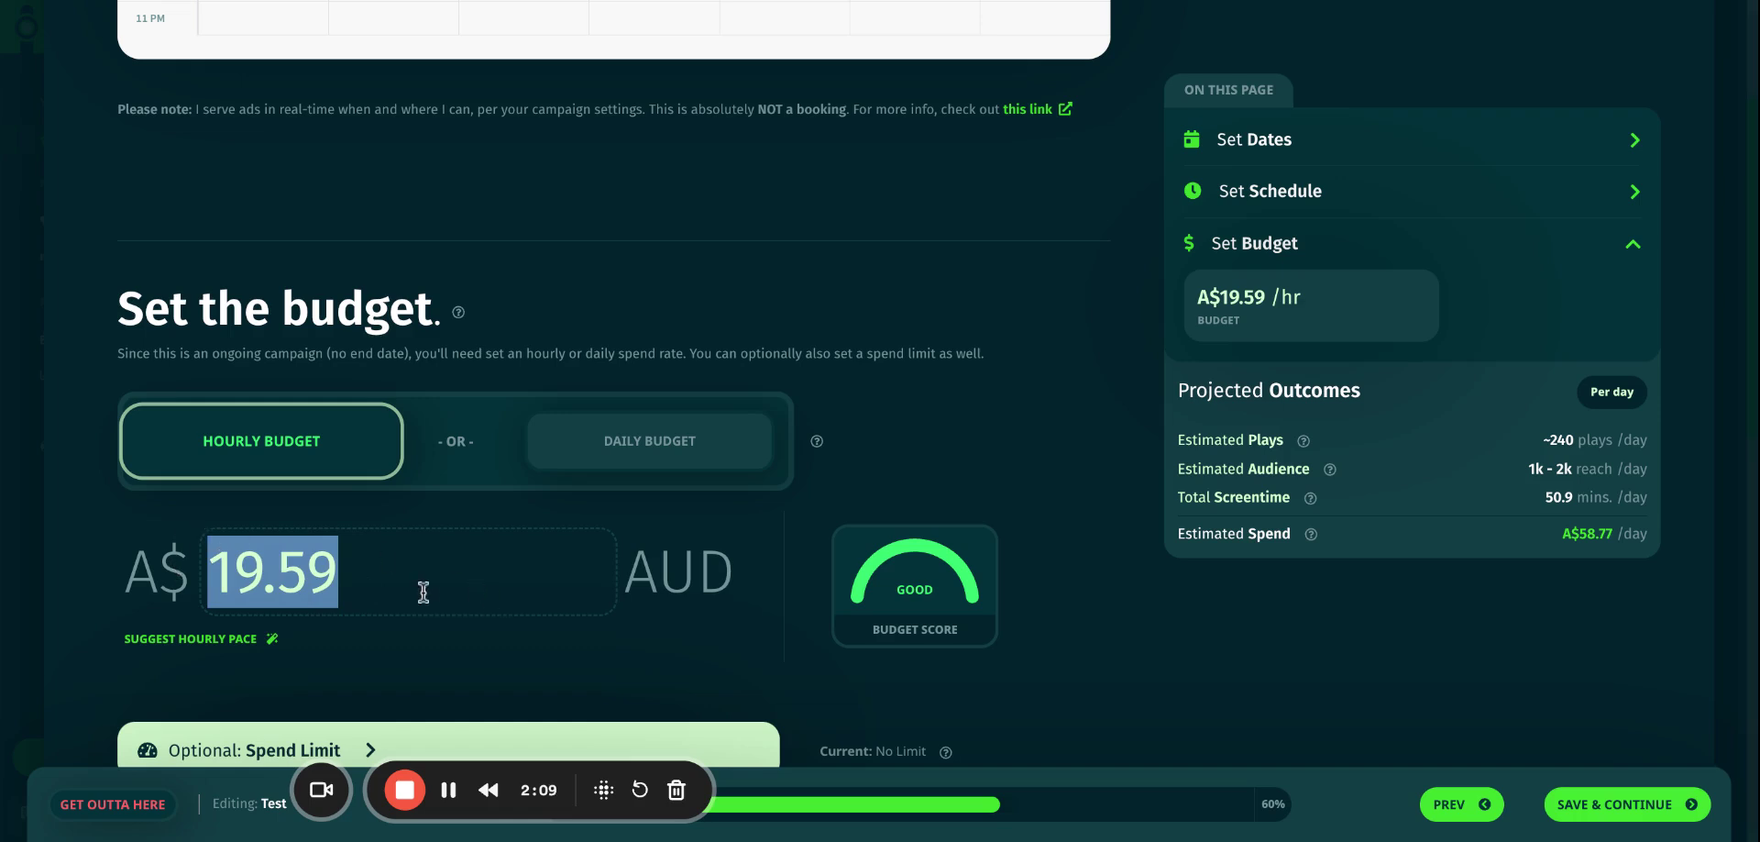
left_click(294, 572)
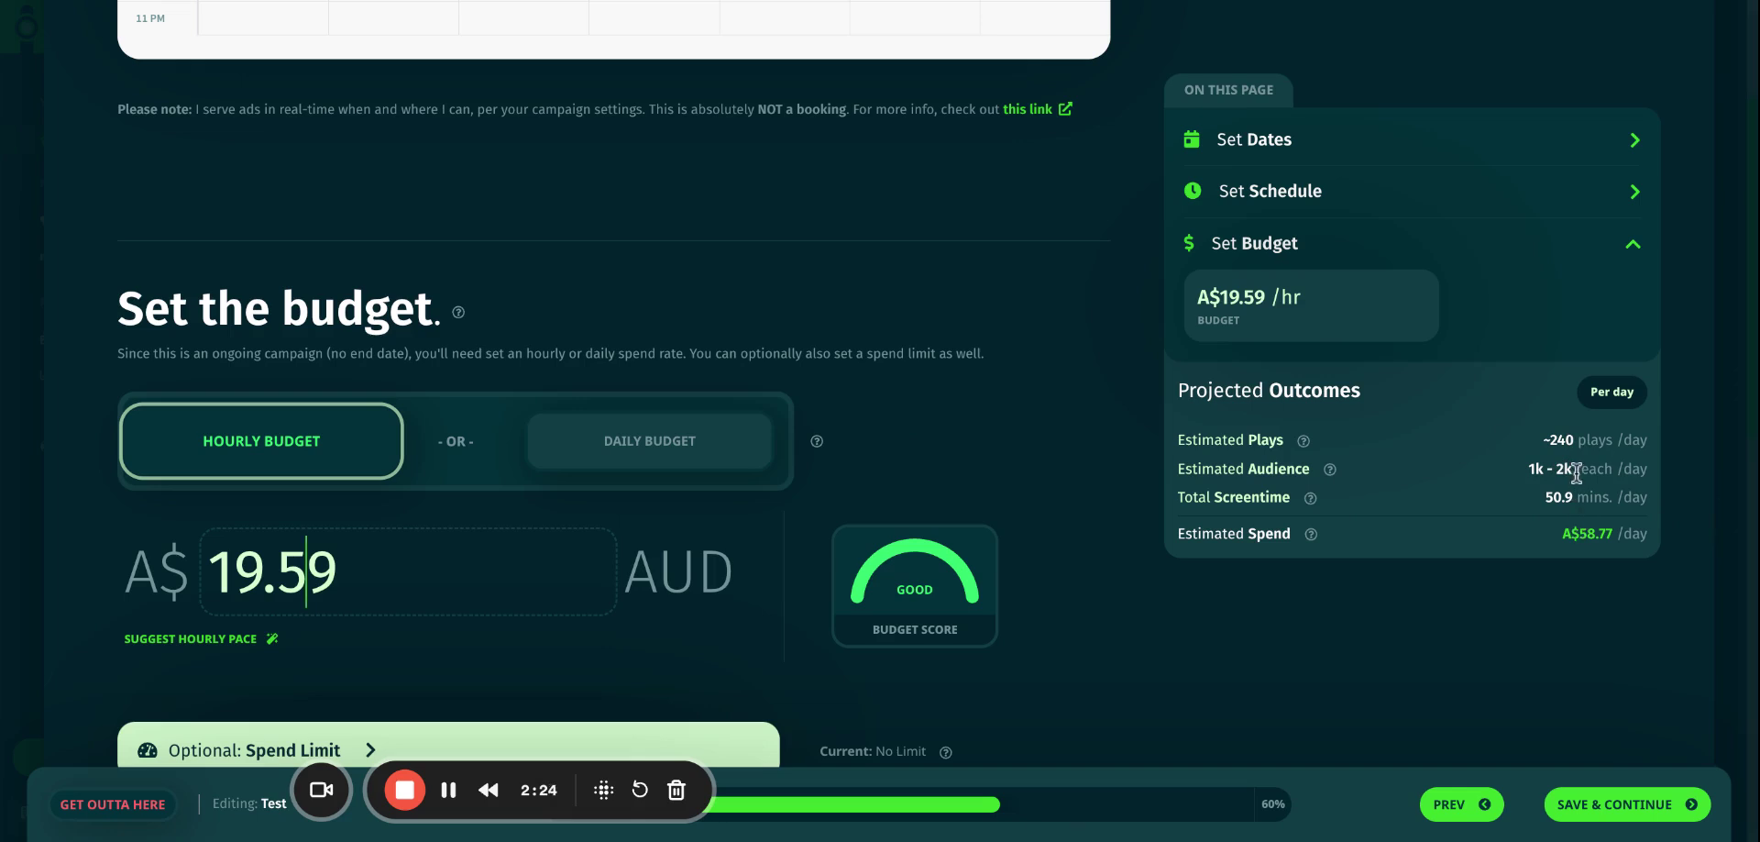
left_click_drag(1576, 472, 1467, 466)
scroll(1619, 534, "down", 1)
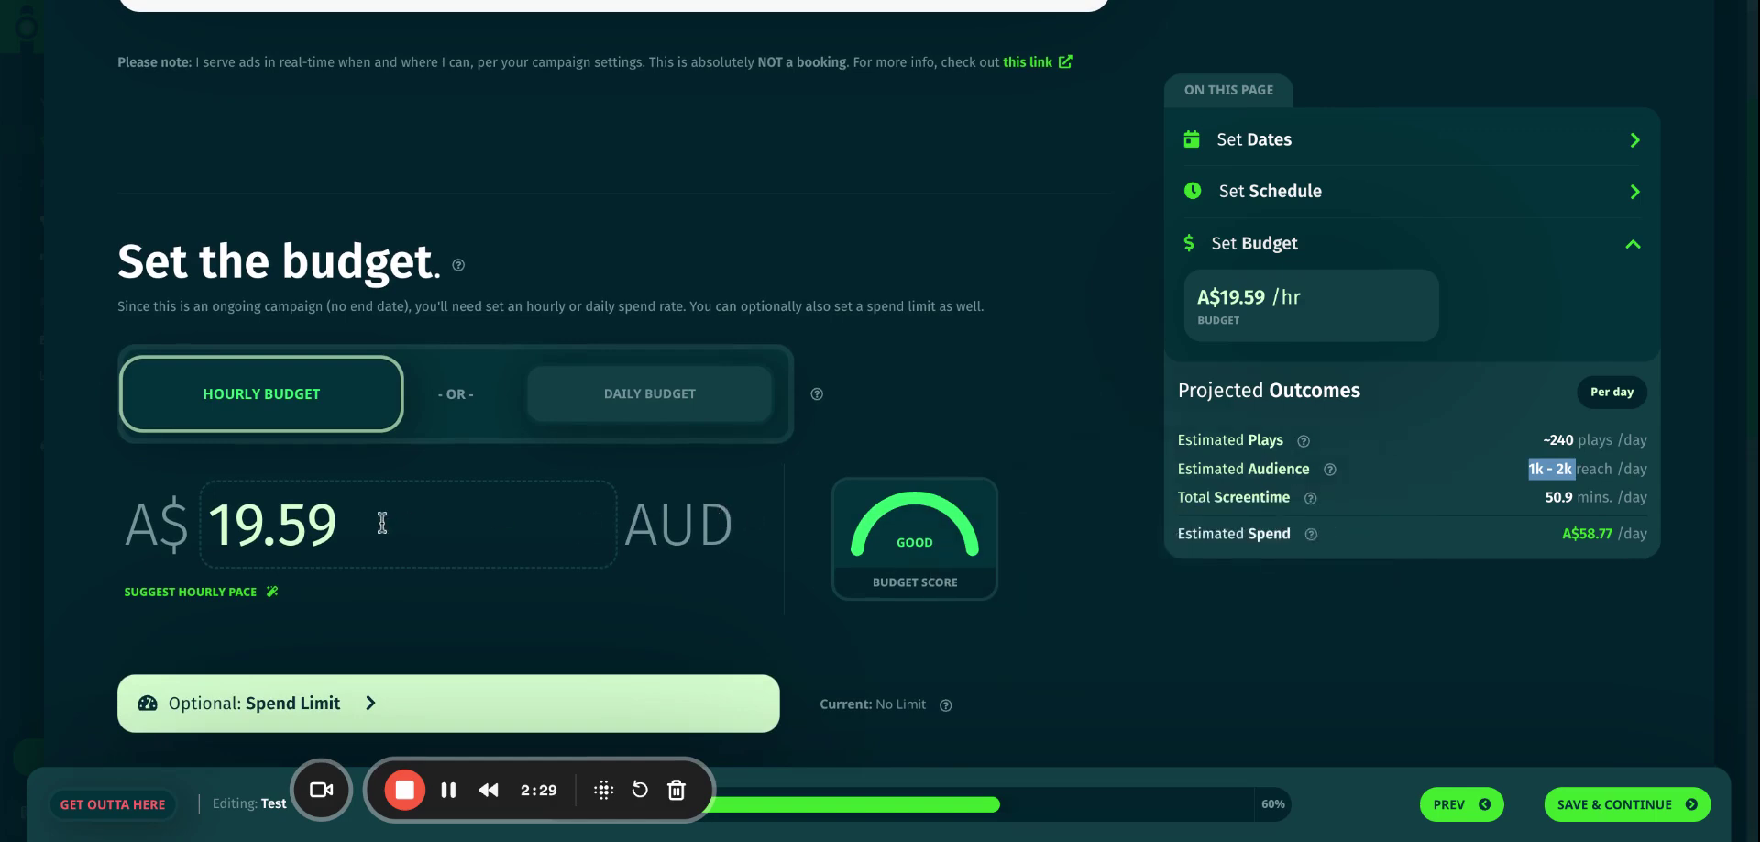
left_click_drag(365, 523, 192, 503)
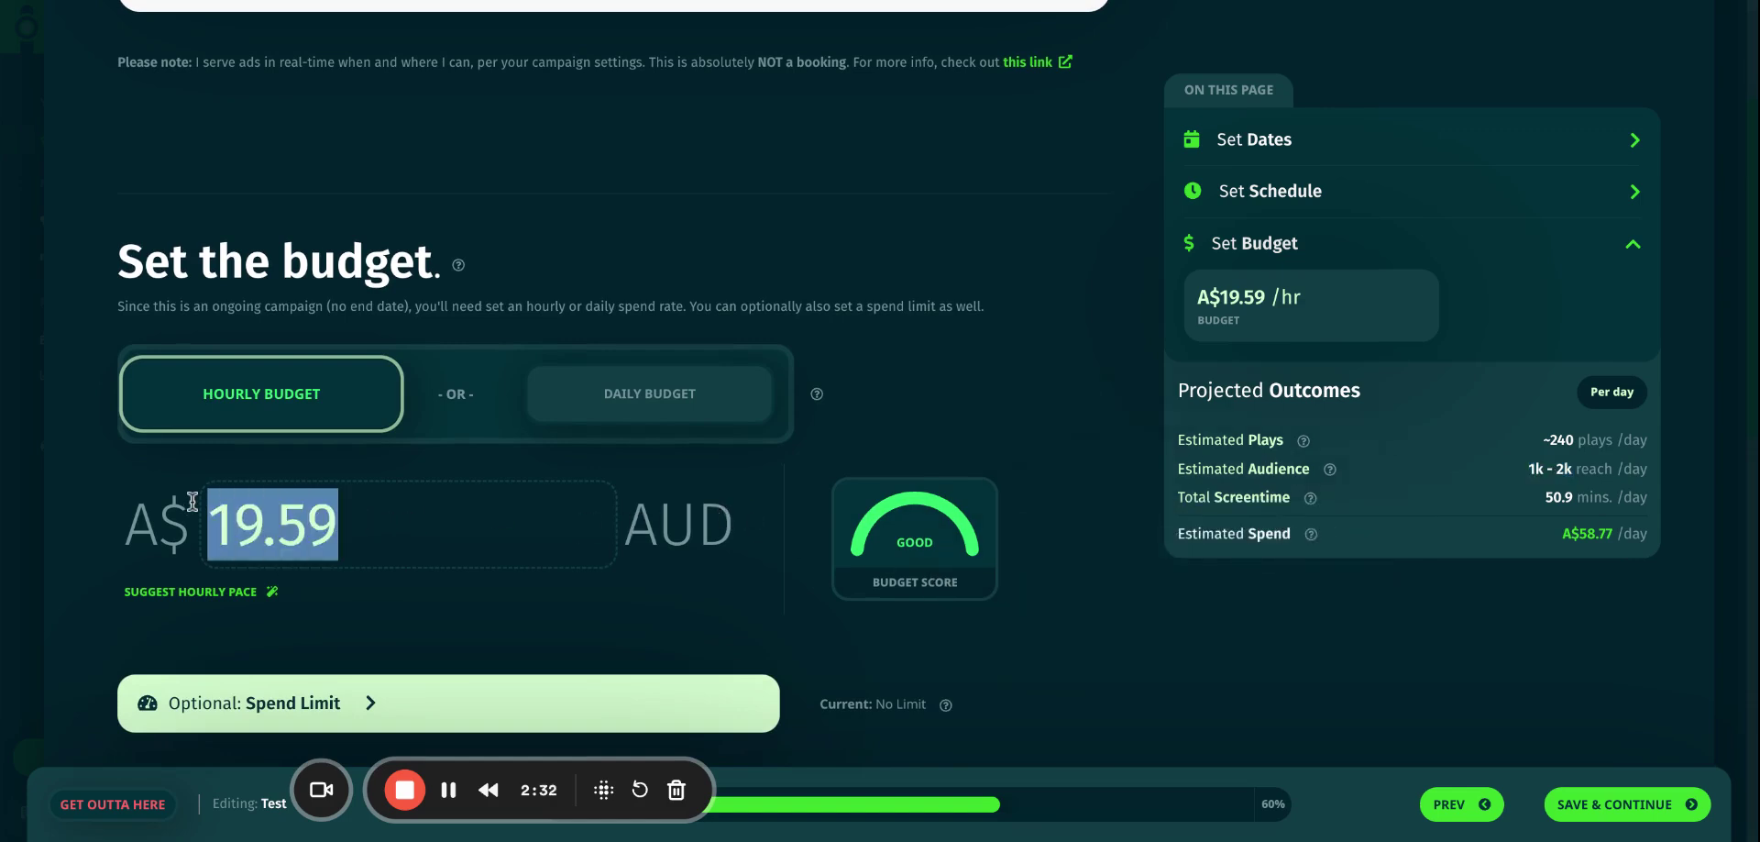
type("30")
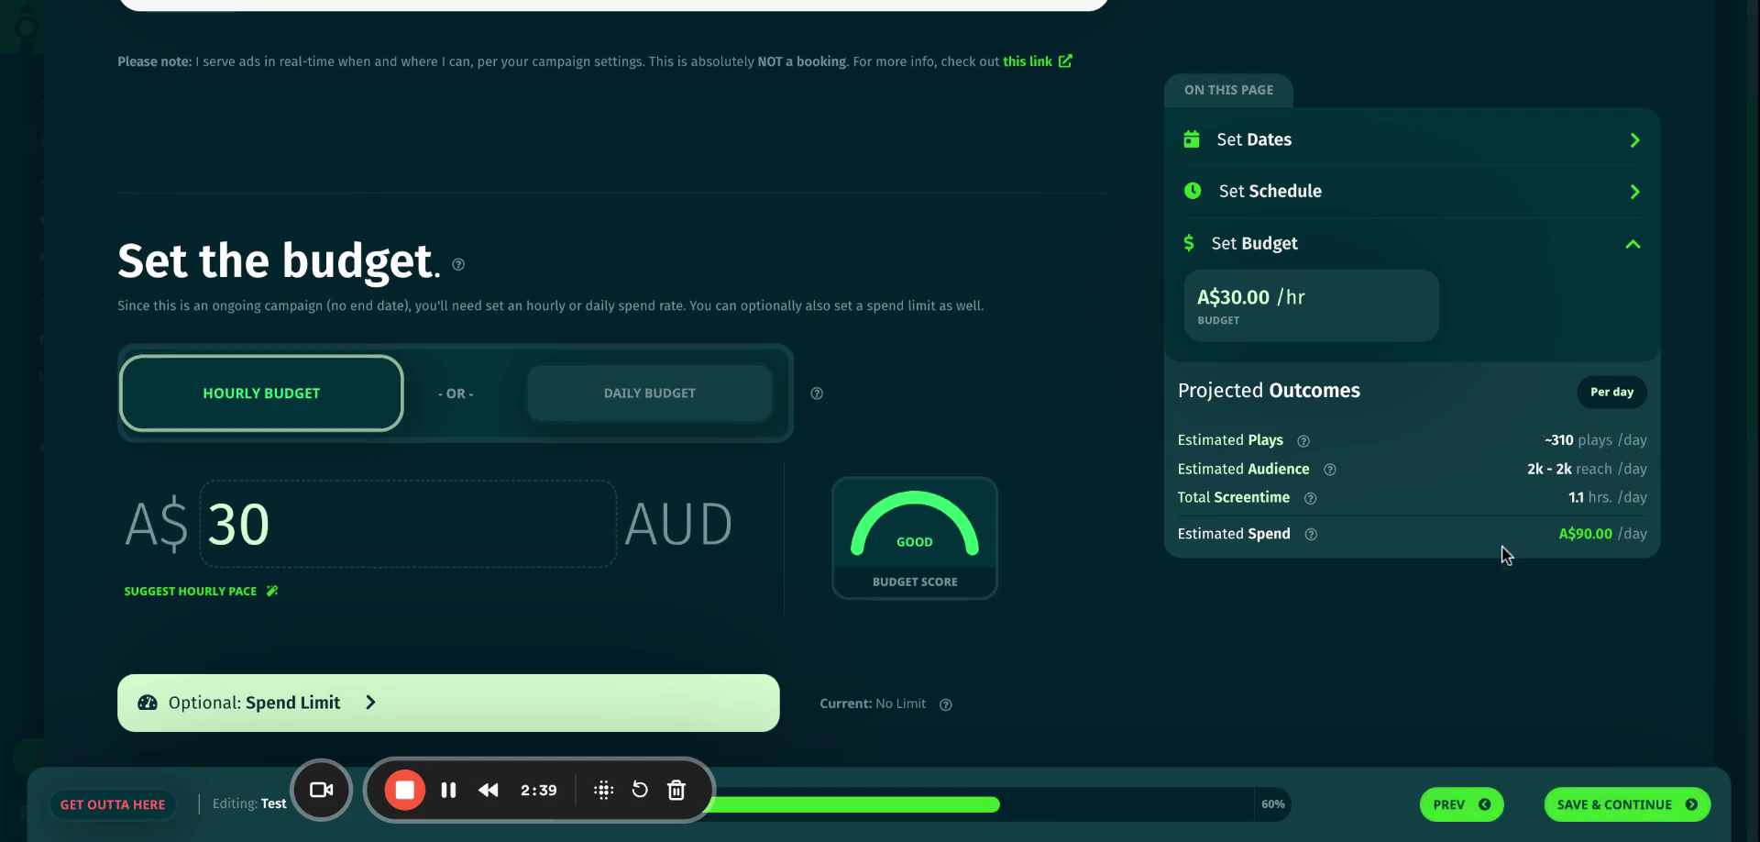
scroll(563, 625, "down", 2)
- Try a 1000 spend limit, then switch to No Limit and save
left_click(459, 576)
scroll(487, 562, "down", 3)
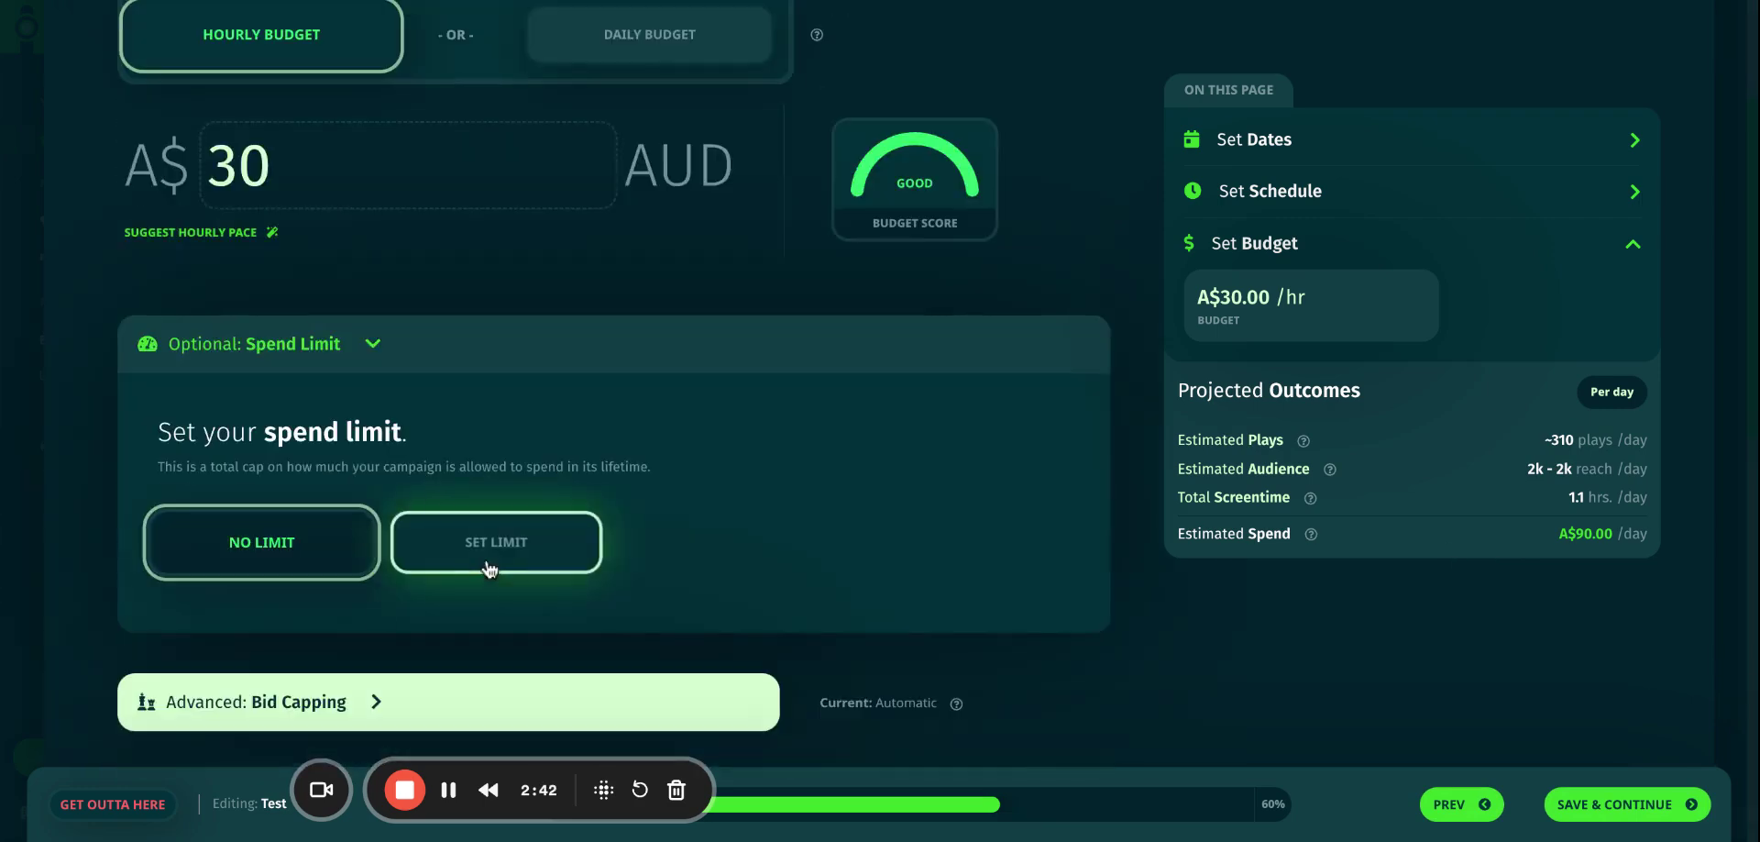
left_click(496, 542)
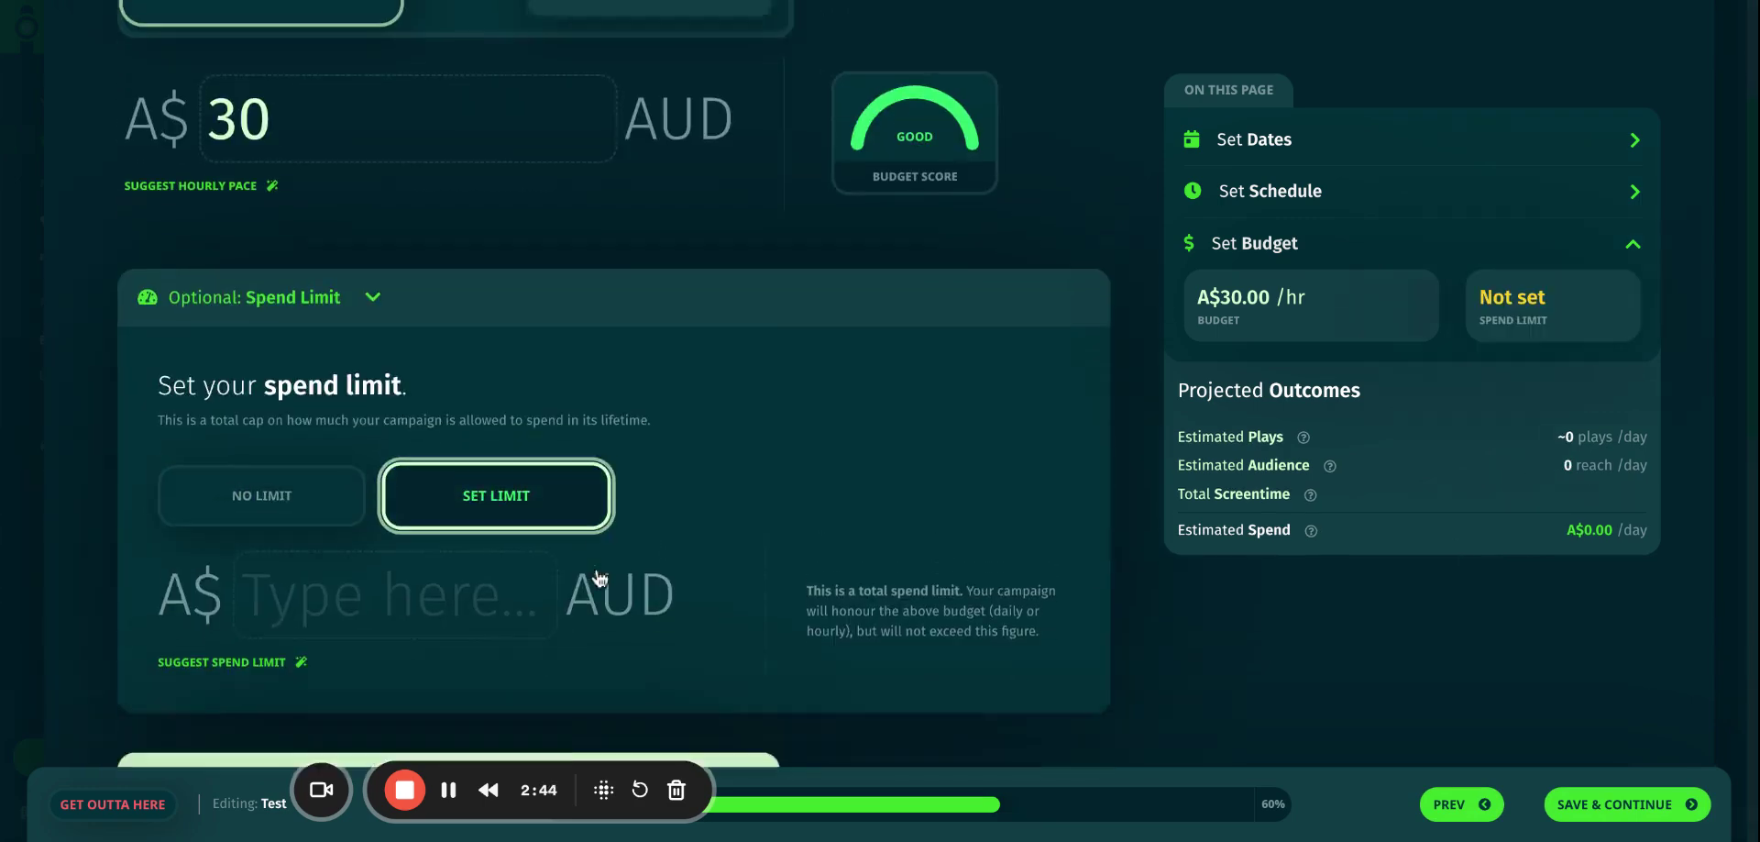
type("1000")
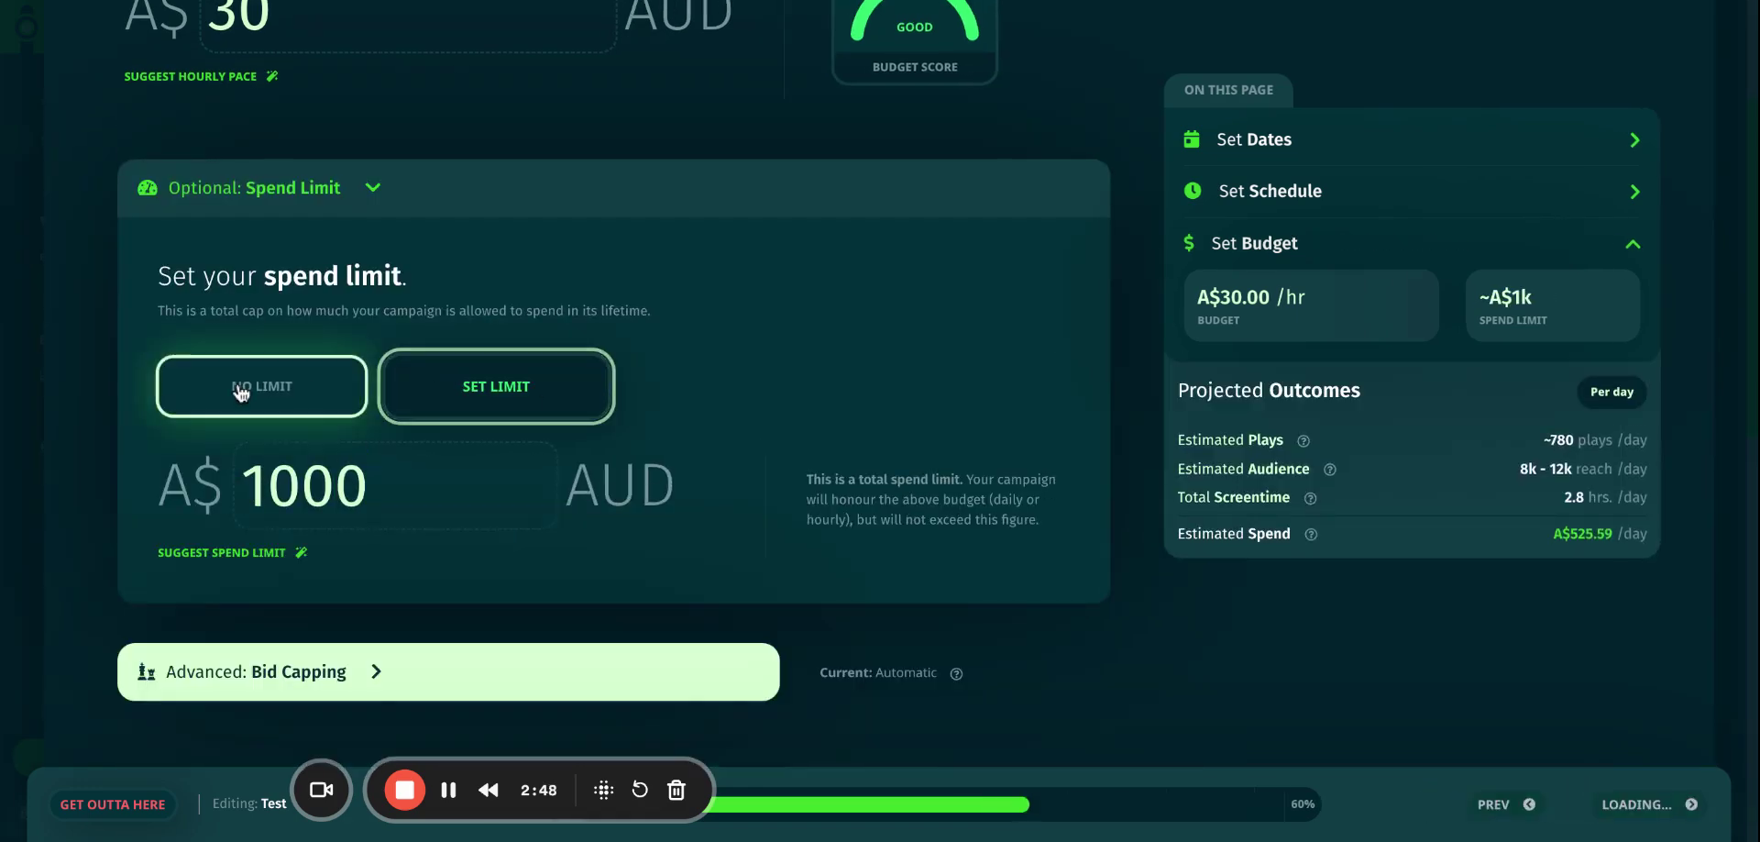
left_click(243, 386)
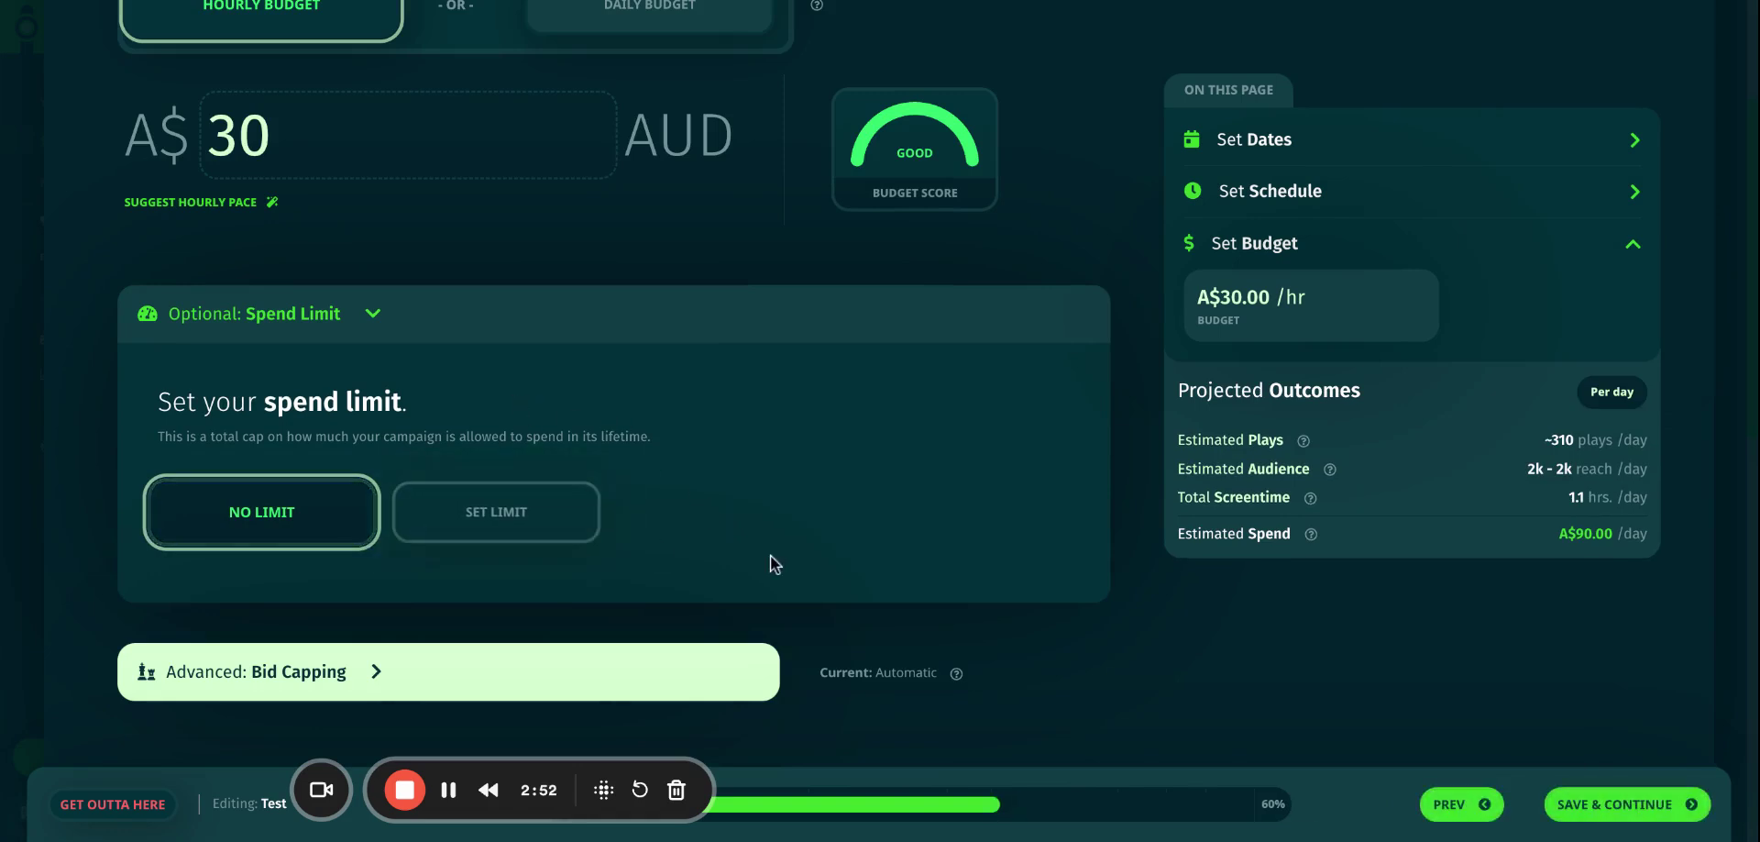
left_click(1609, 815)
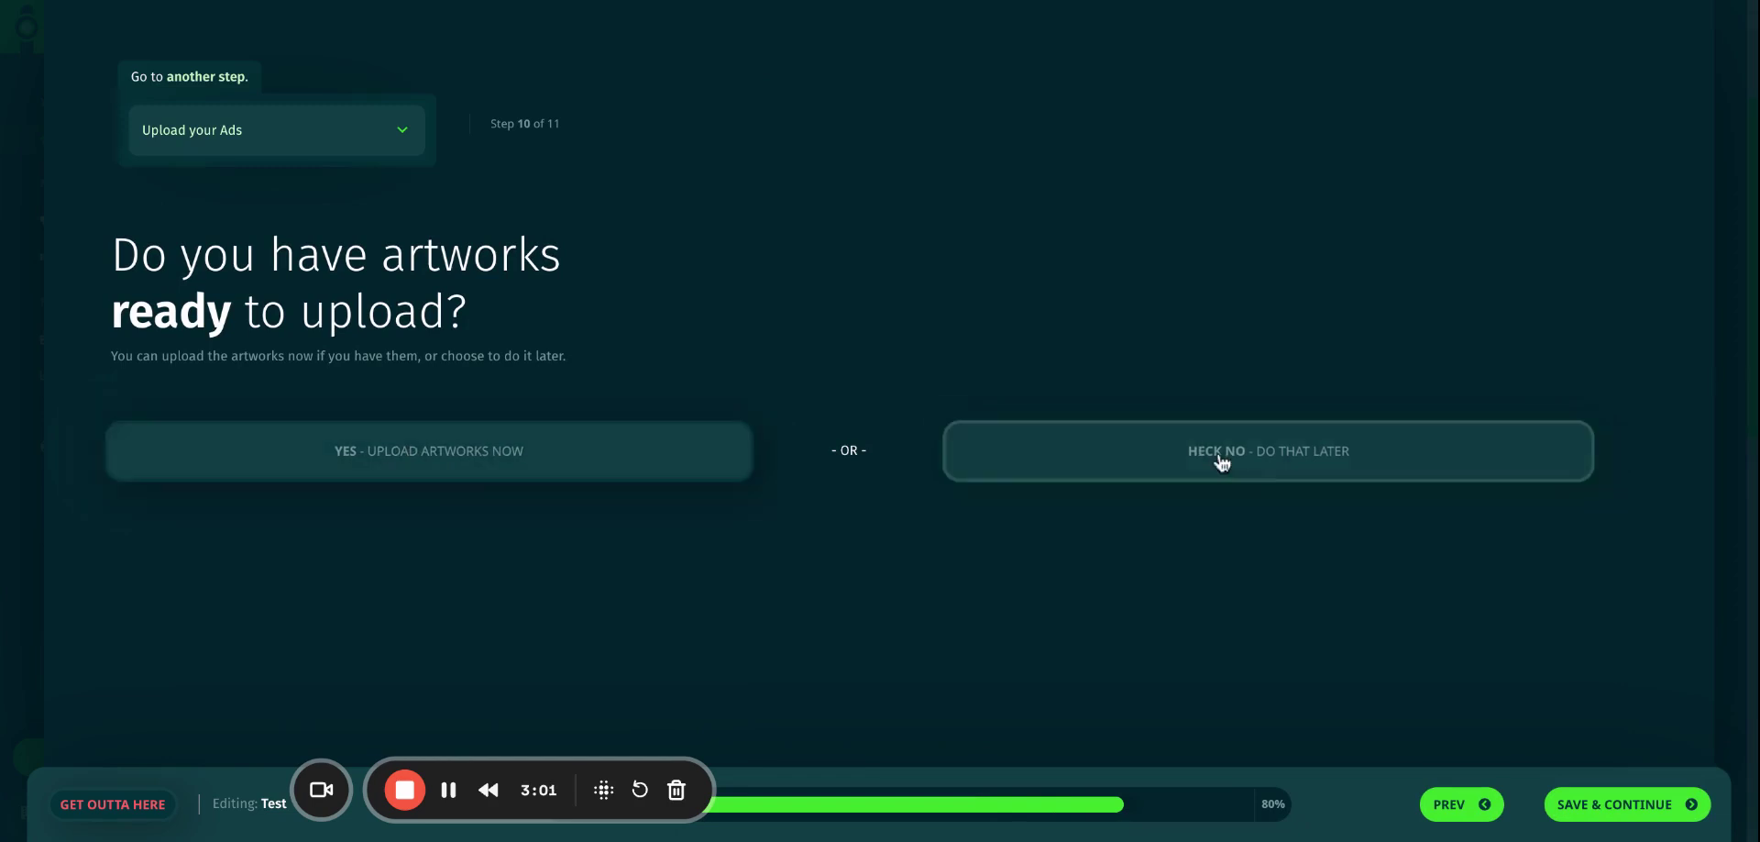
- Answer the artworks question with Heck No – Do That Later
left_click(1272, 468)
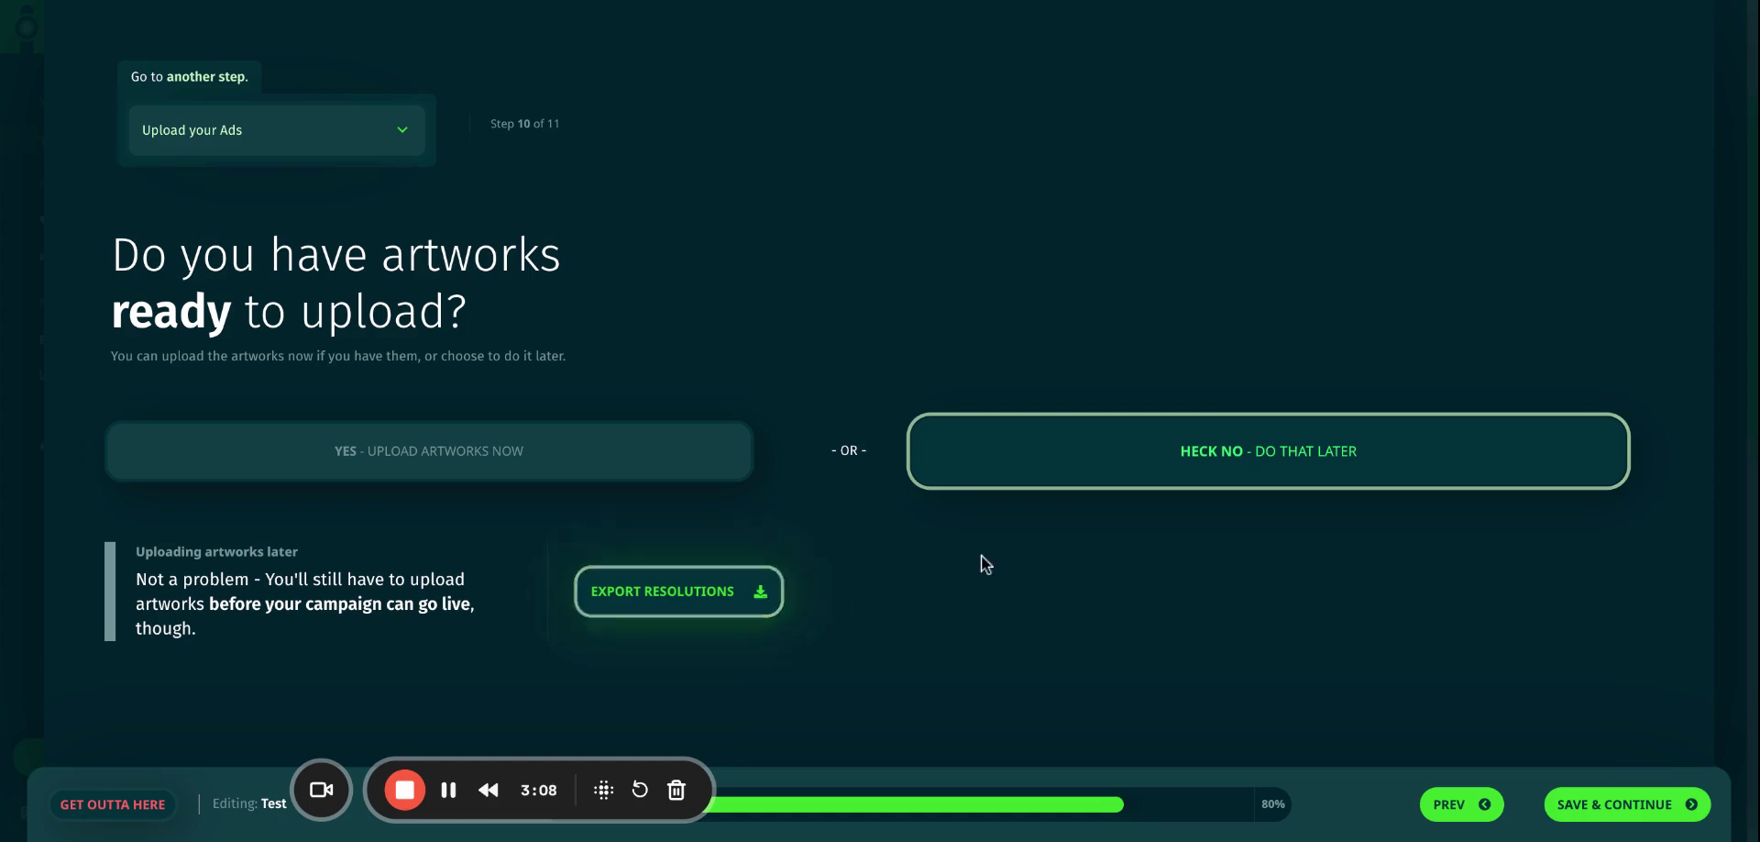
- Continue to the Summary and scroll down to the Projected Results
left_click(1626, 785)
scroll(1216, 487, "down", 2)
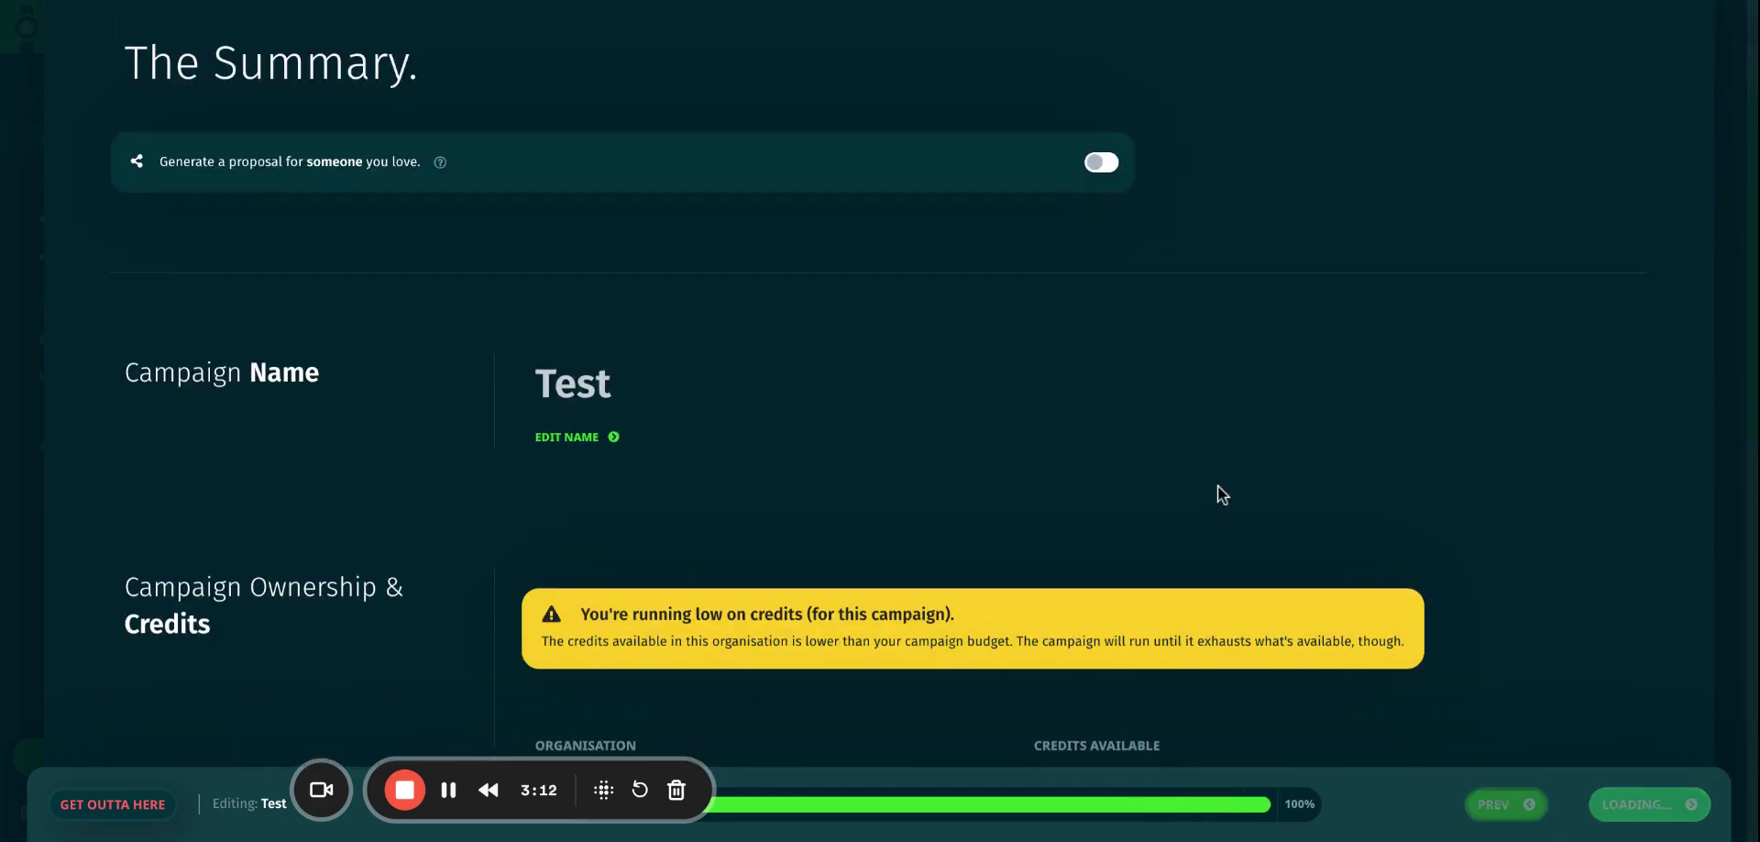
scroll(1218, 486, "down", 10)
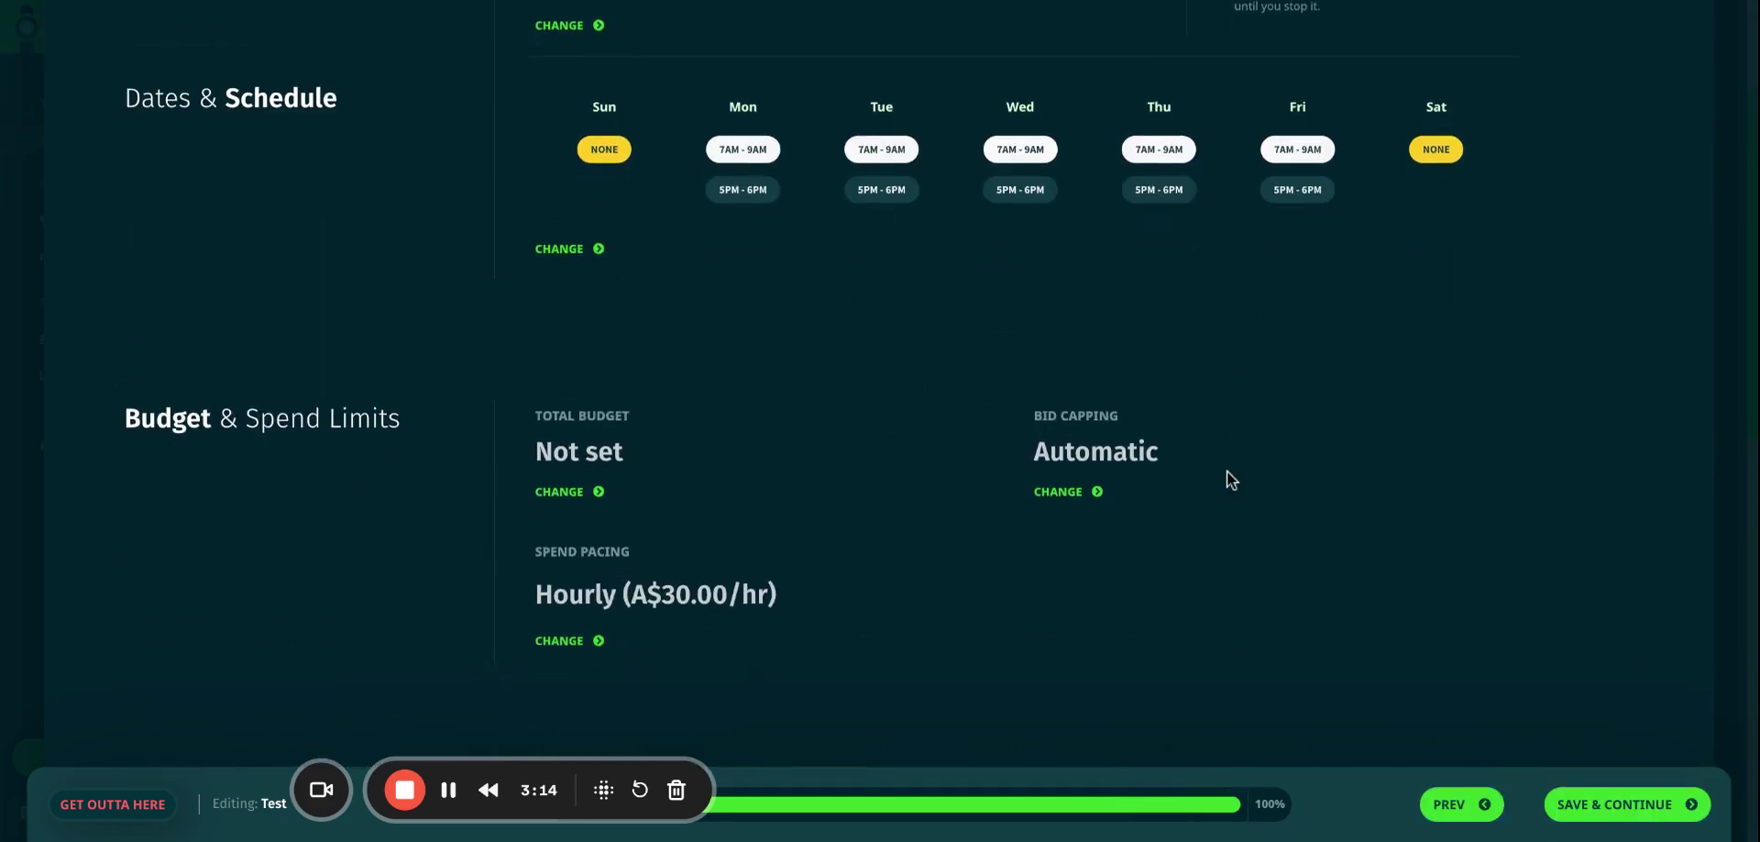
scroll(1226, 472, "down", 9)
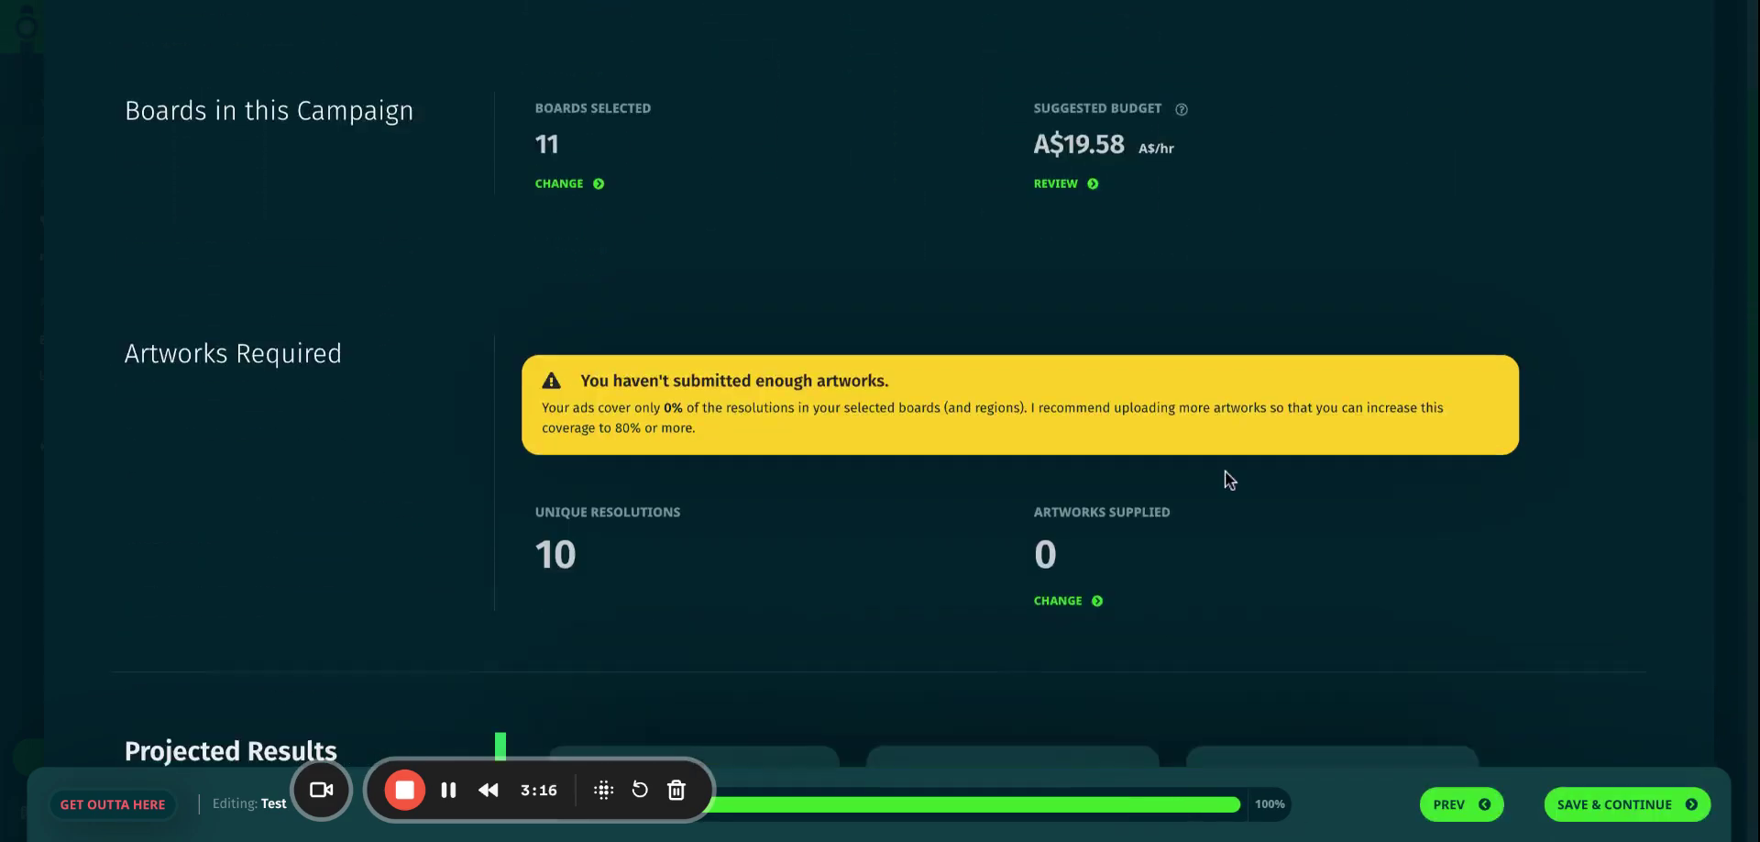
scroll(1227, 470, "up", 9)
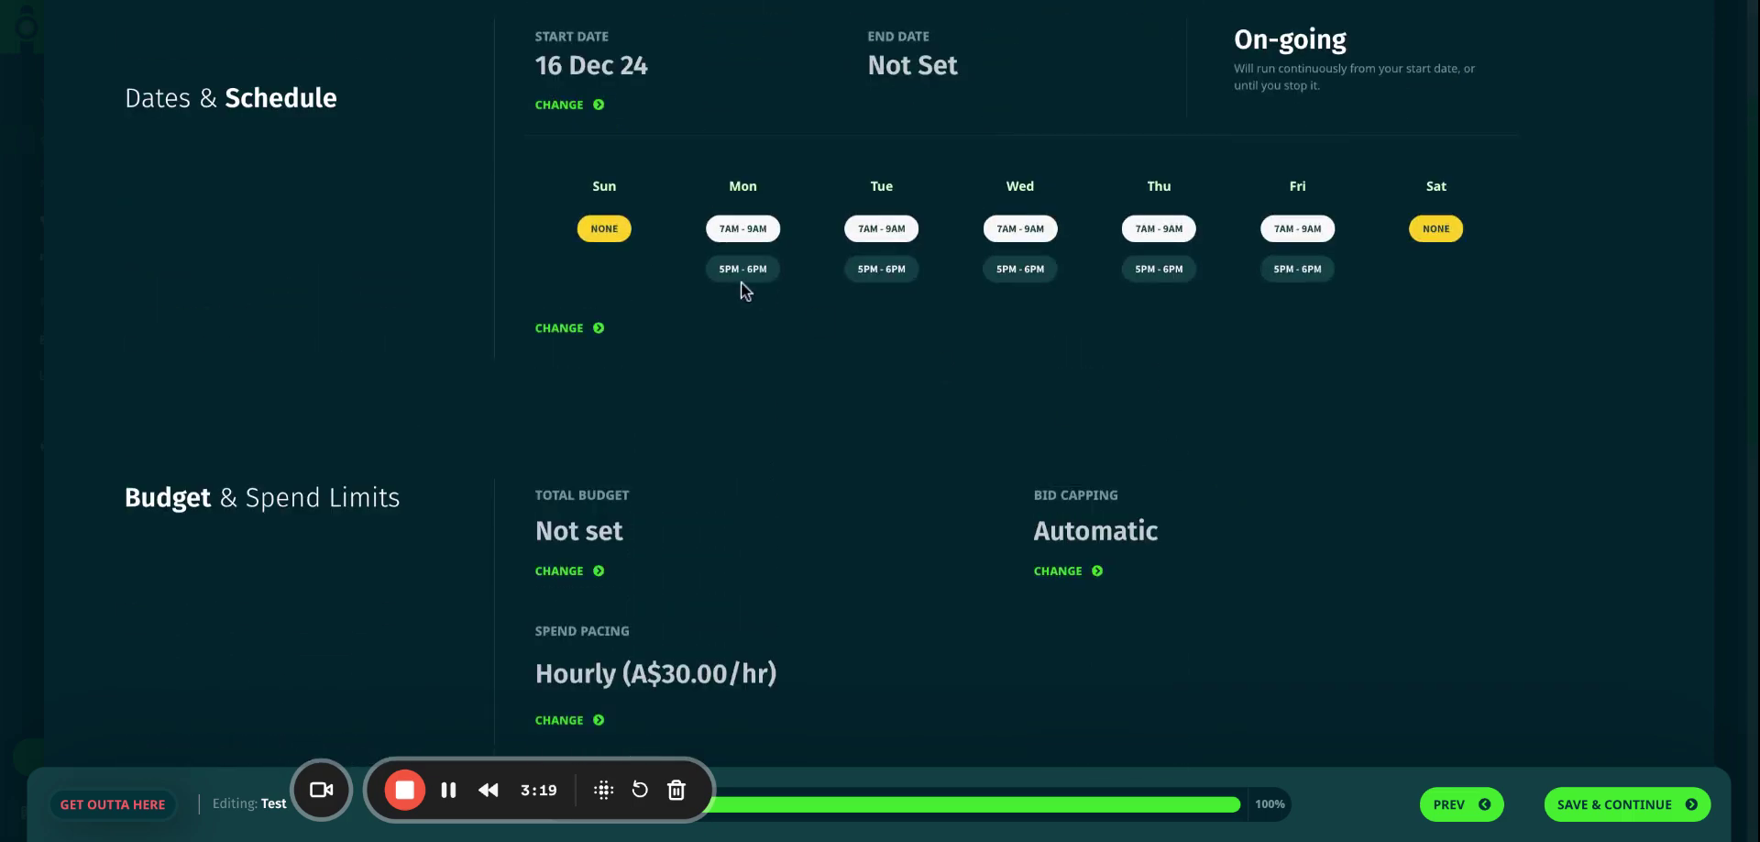
scroll(739, 495, "down", 4)
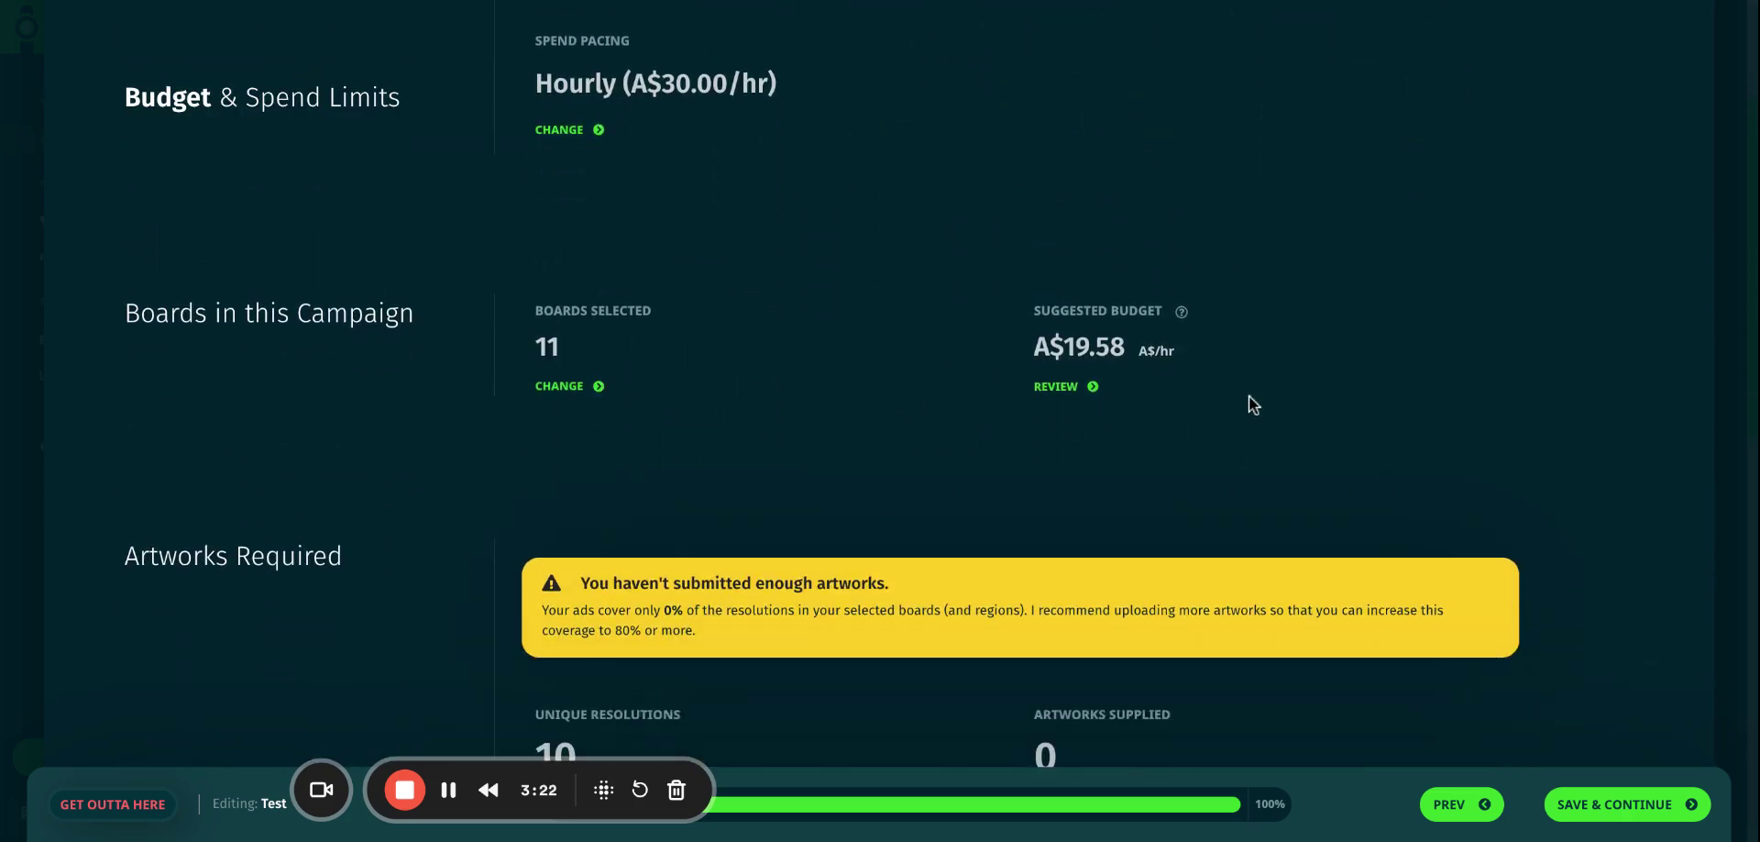
scroll(1339, 486, "down", 6)
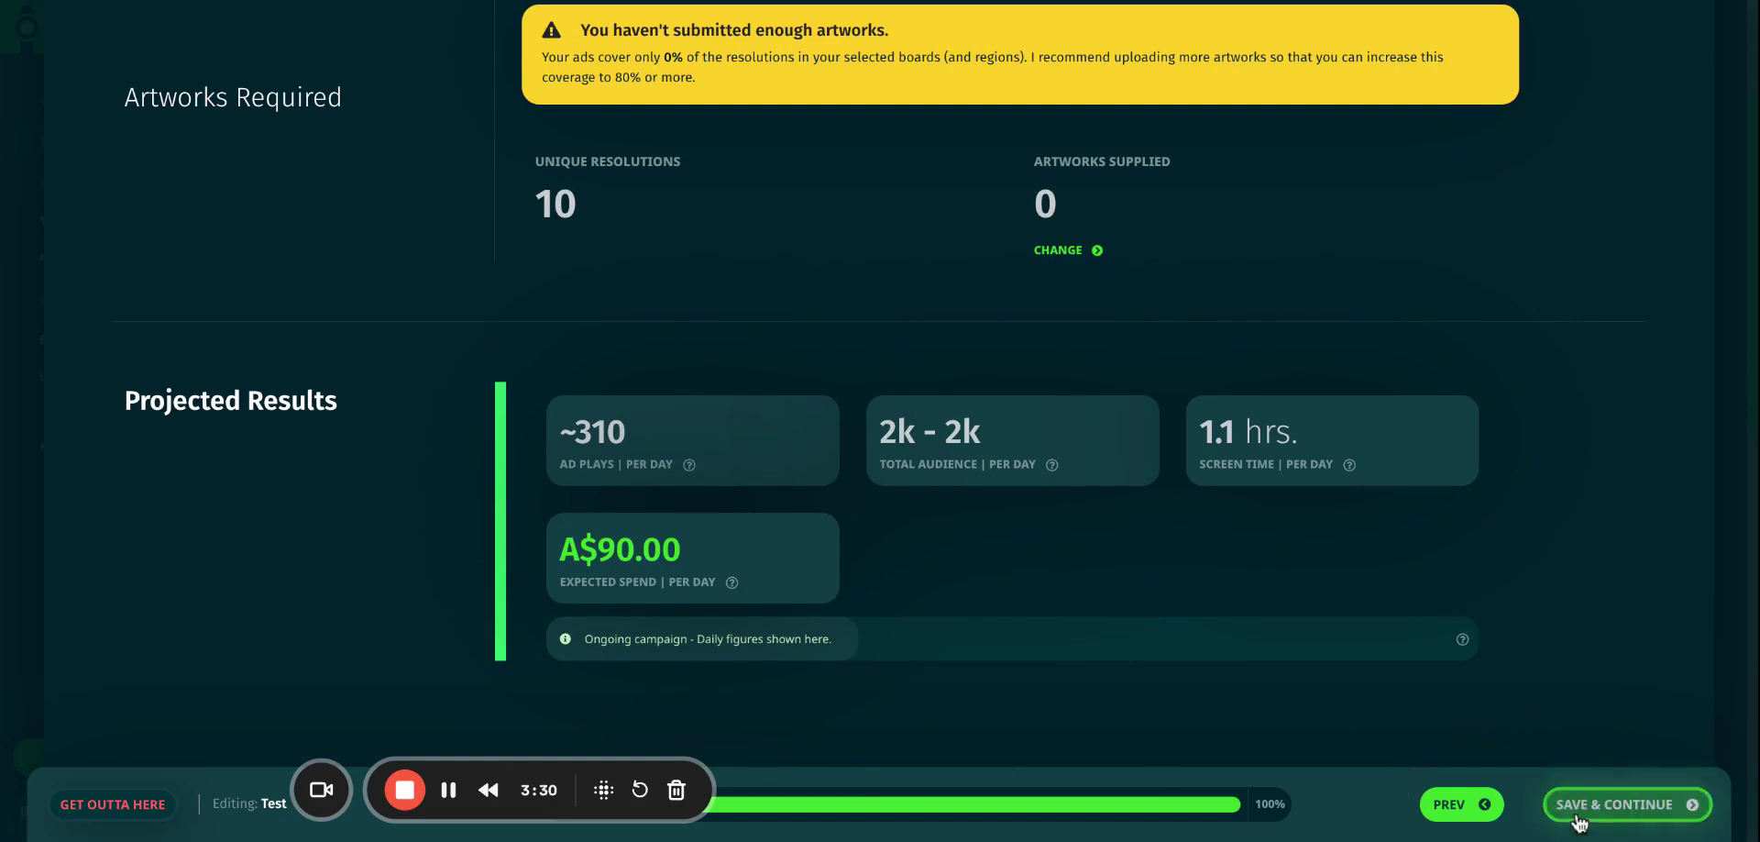
- Submit the Test campaign, acknowledge the not-yet-live notice, and view its Artworks specs
left_click(1609, 807)
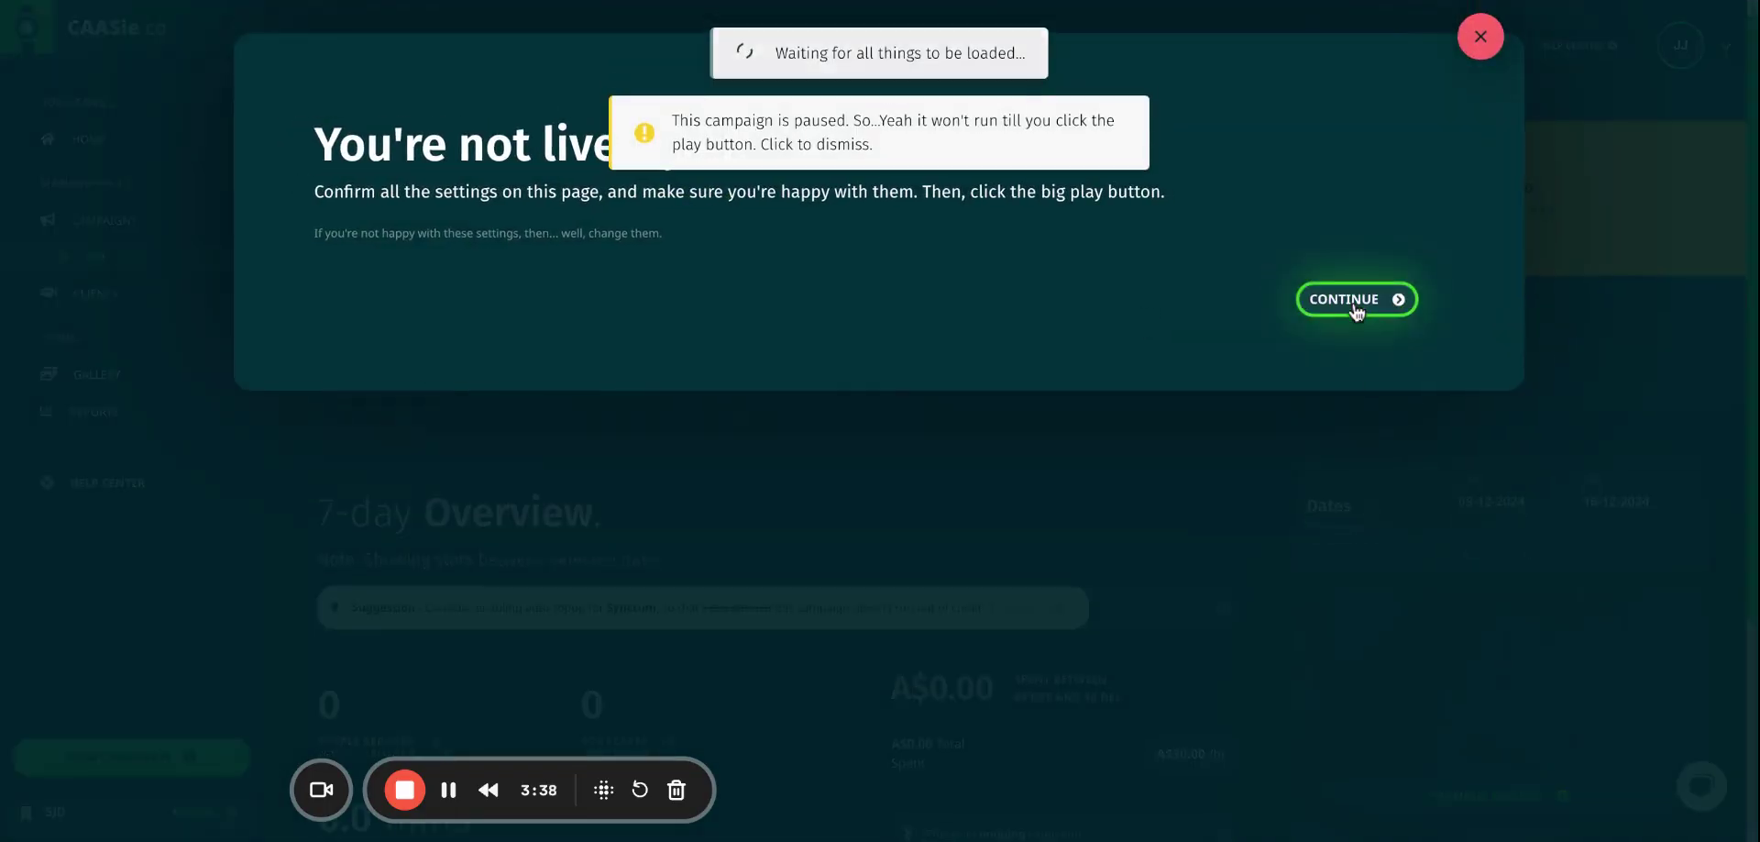
left_click(1353, 300)
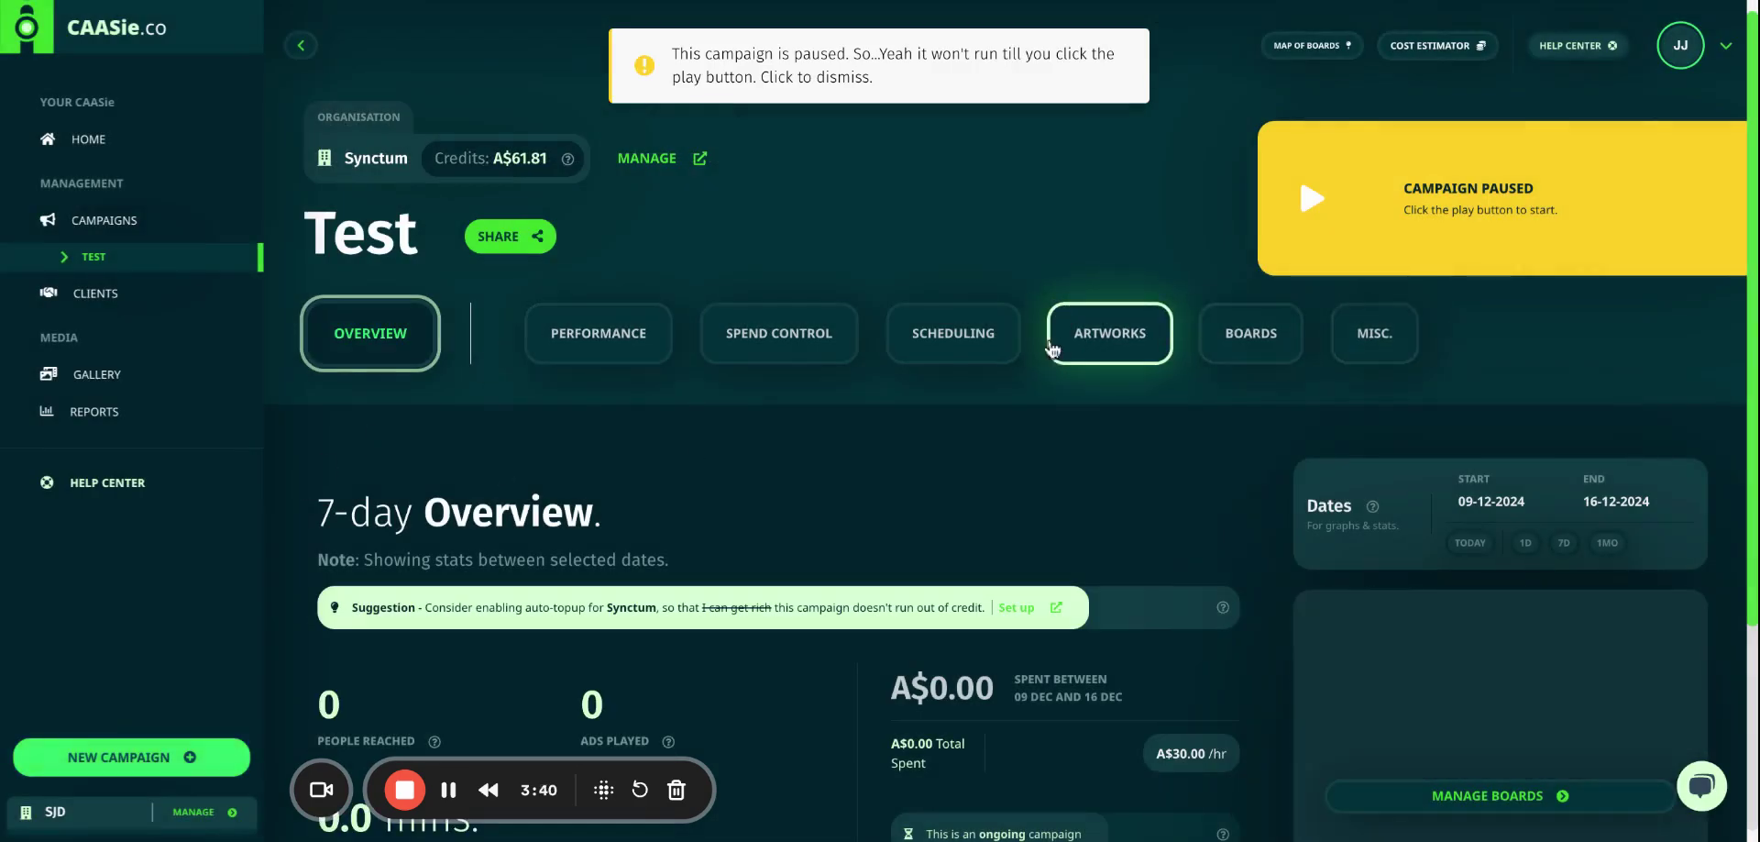
left_click(1130, 356)
scroll(1142, 470, "down", 5)
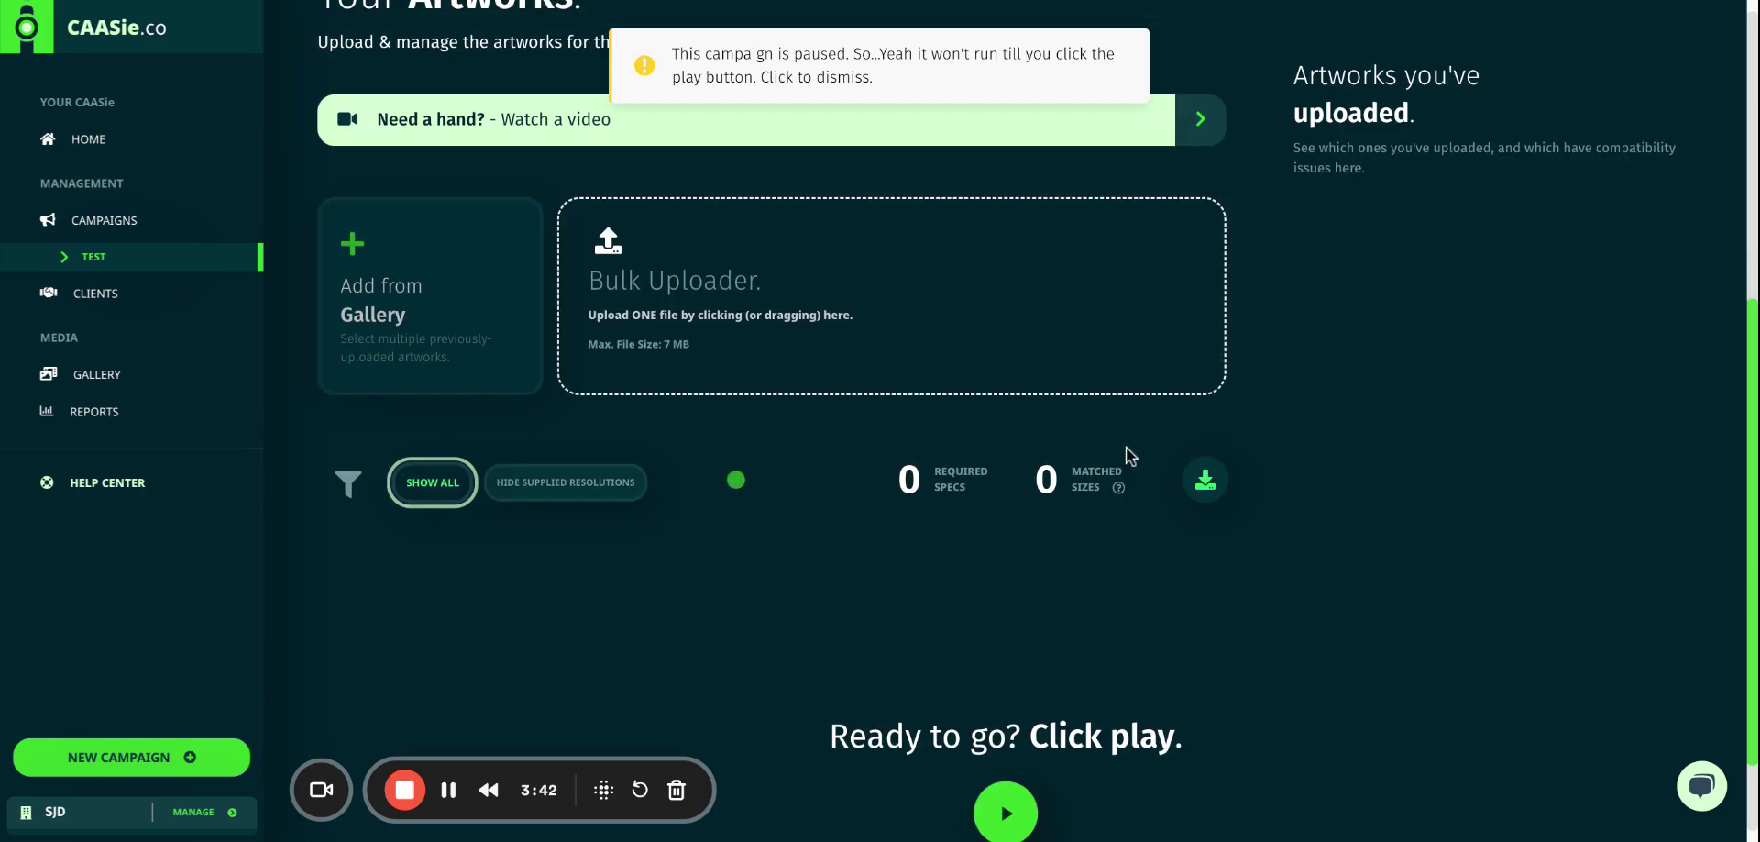